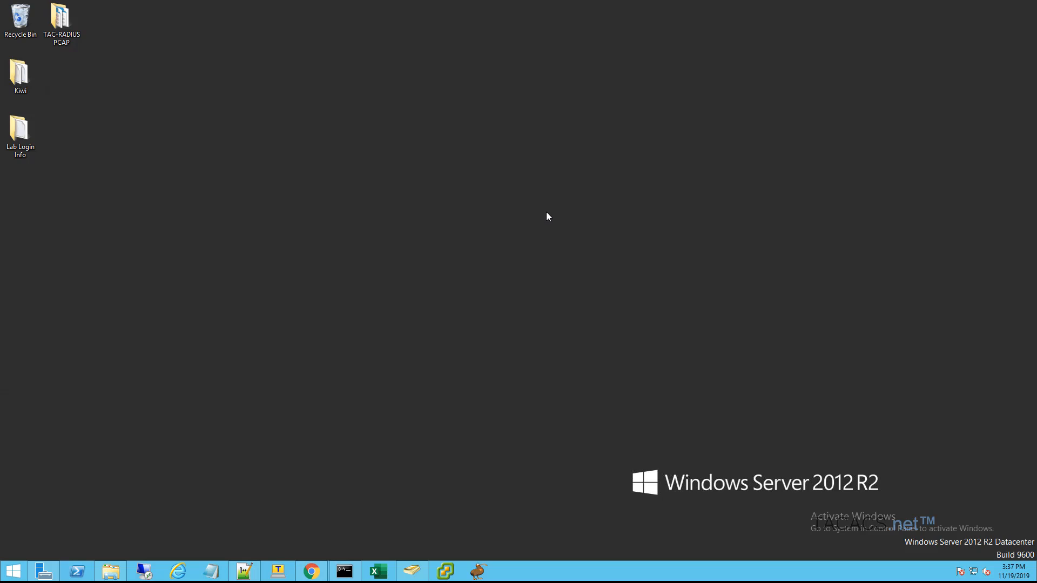
# Open the TACACS.net Logs folder from the installed apps and read through the Debug_2019-11-19_3 log file
pyautogui.click(18, 571)
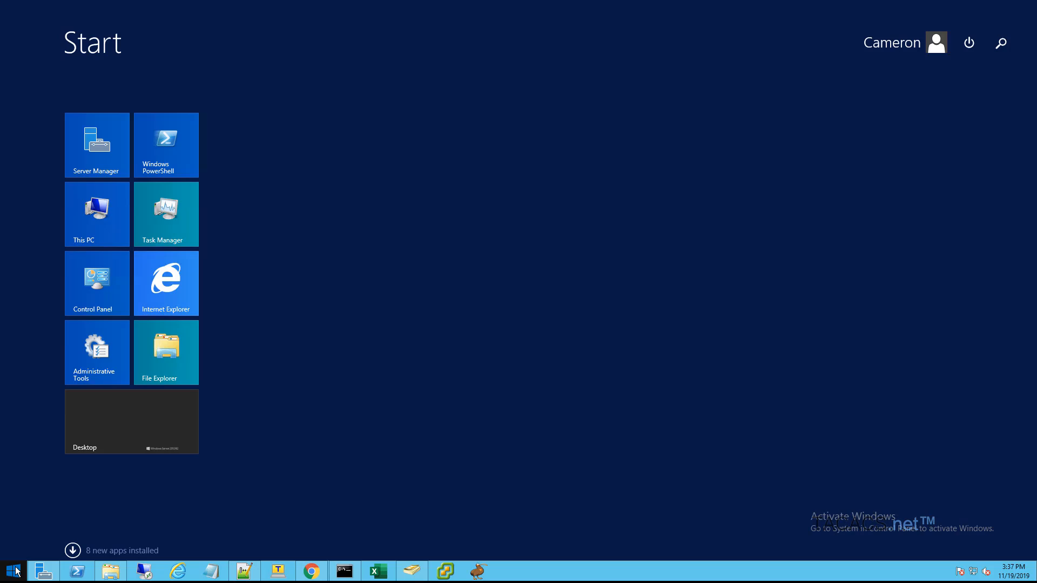
pyautogui.click(74, 551)
pyautogui.scroll(-5, 353, 484)
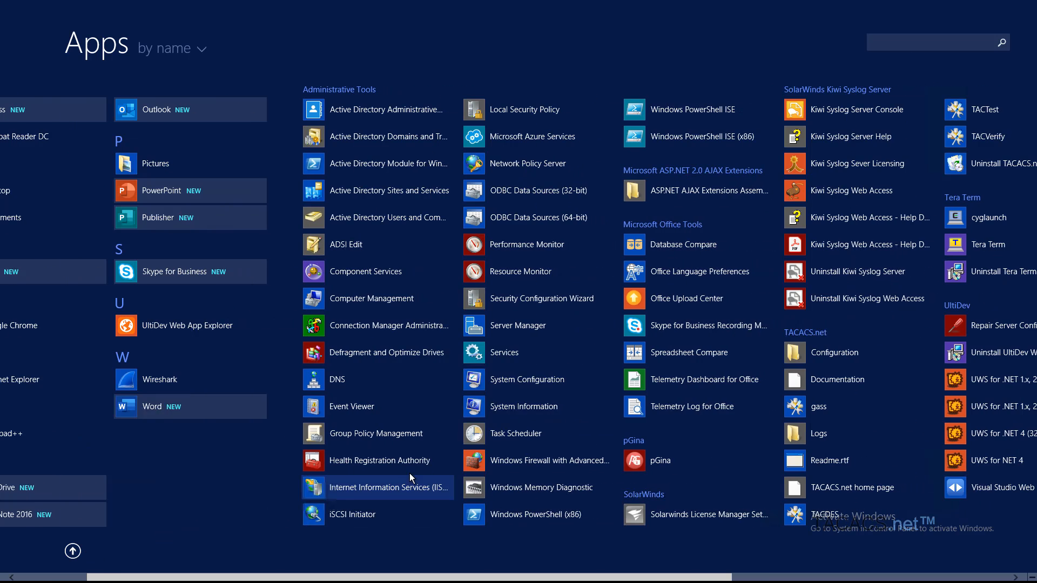
pyautogui.click(604, 432)
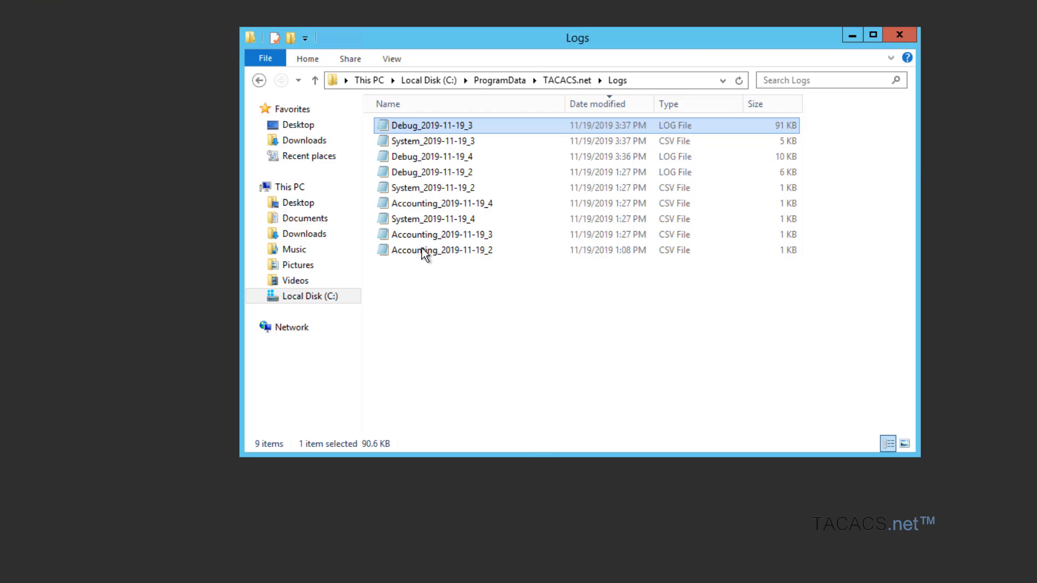
pyautogui.doubleClick(407, 124)
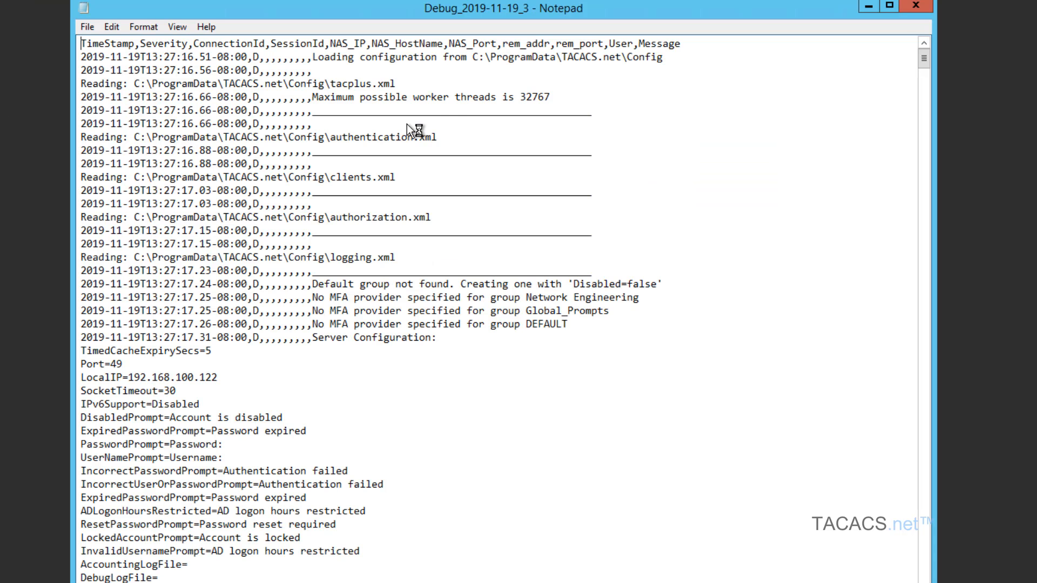
pyautogui.moveTo(925, 53); pyautogui.dragTo(937, 184)
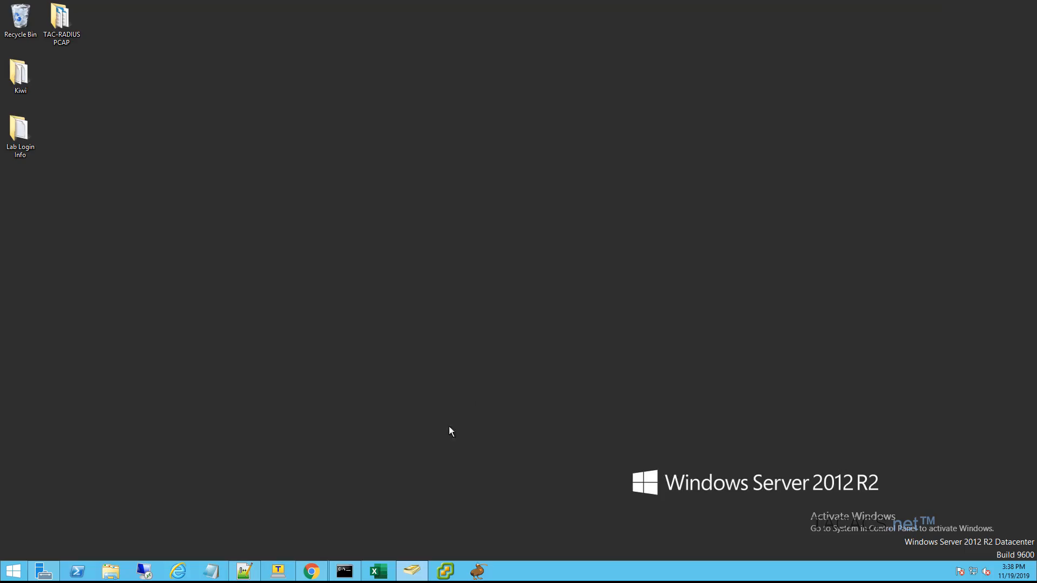
# Switch to Excel and browse for a file to open in C:\ProgramData\TACACS.net\Logs
pyautogui.click(385, 575)
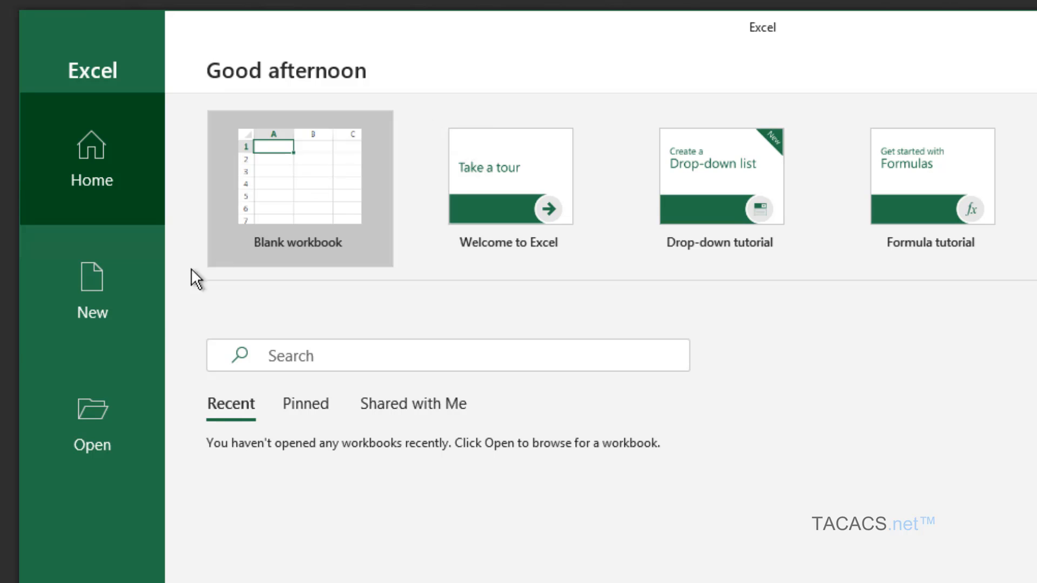
pyautogui.click(98, 410)
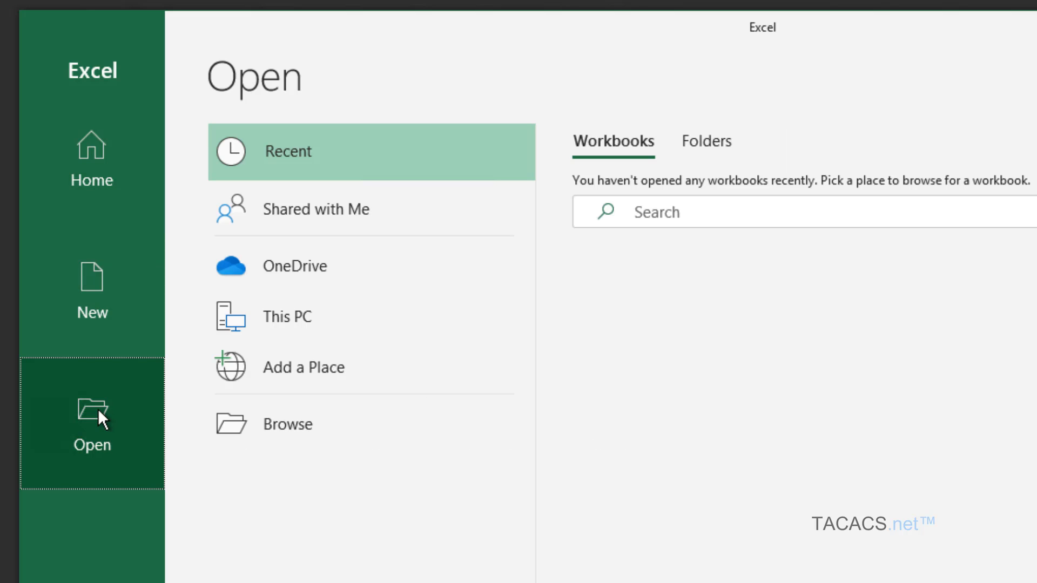
pyautogui.click(252, 425)
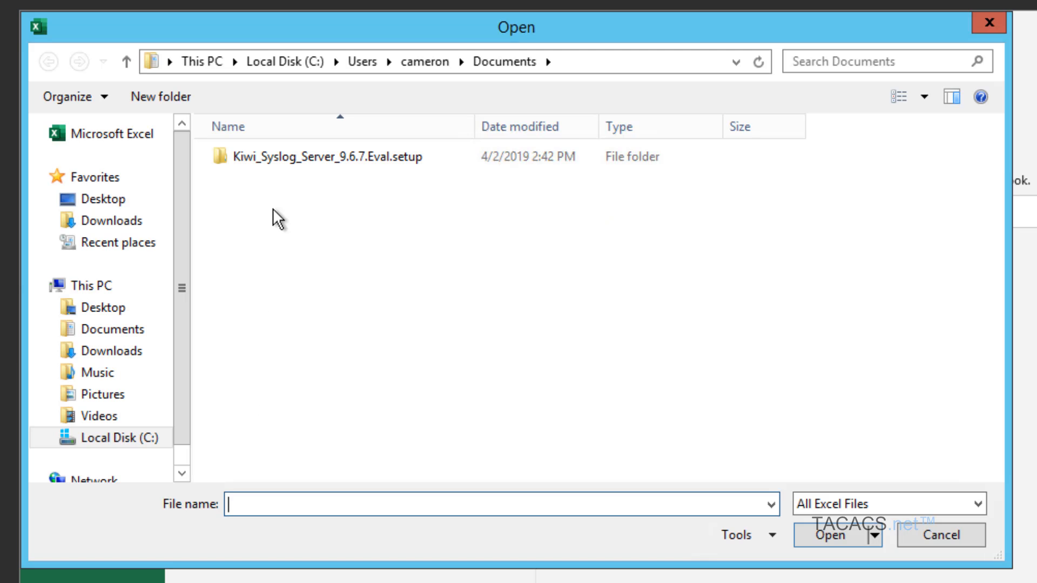
pyautogui.click(296, 60)
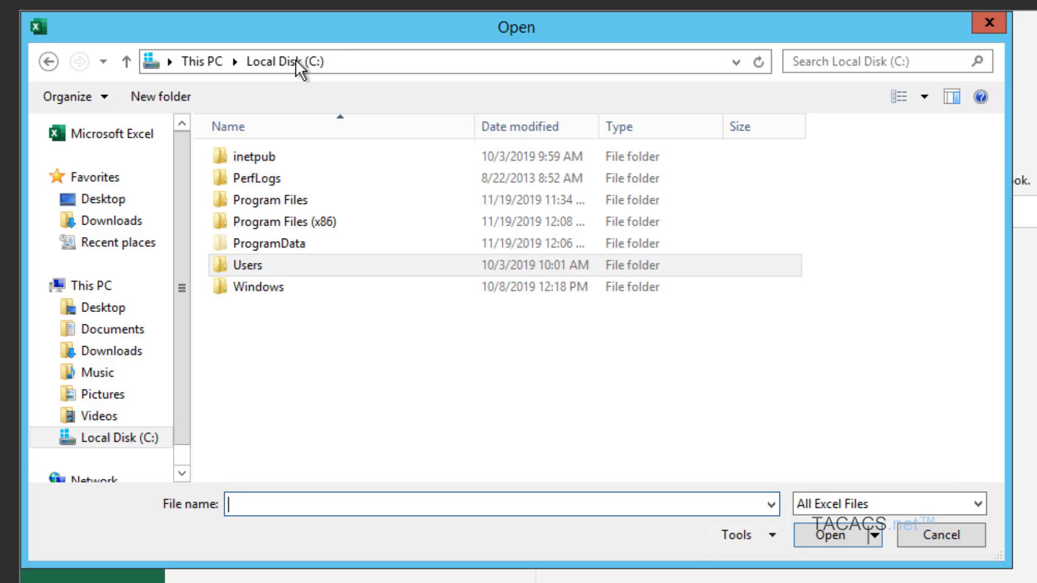
pyautogui.doubleClick(271, 240)
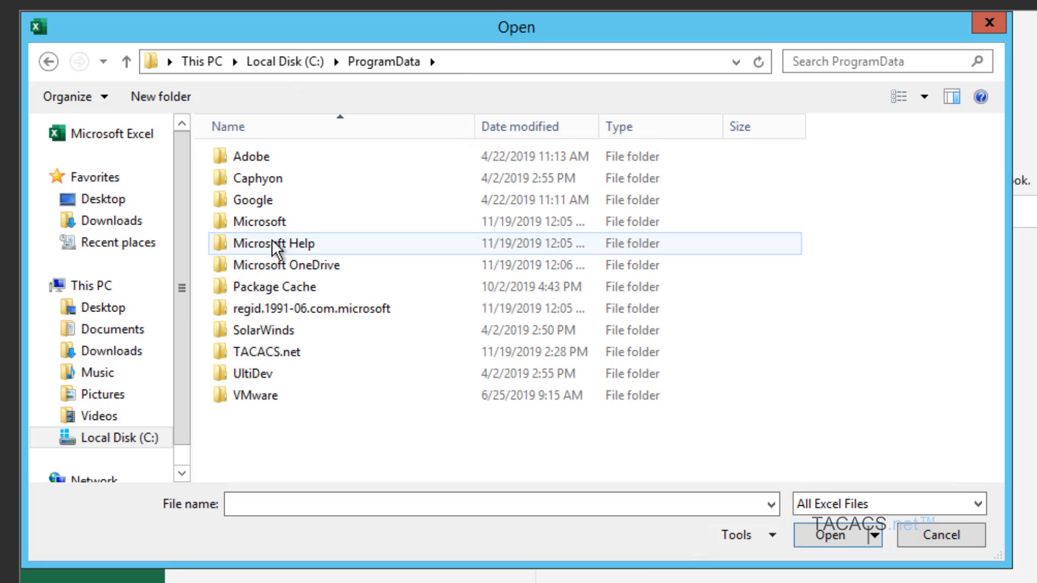
pyautogui.doubleClick(271, 344)
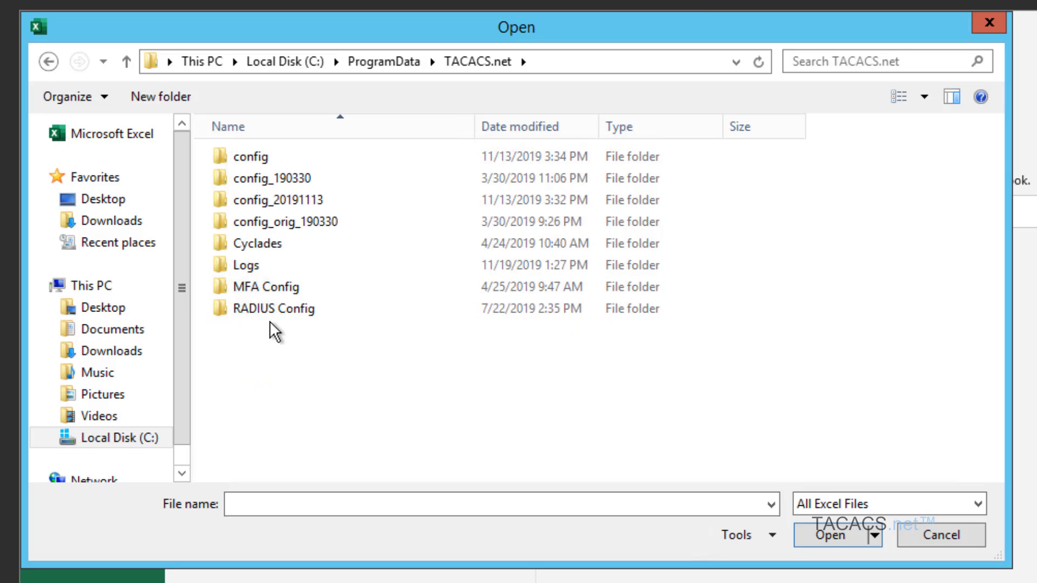
pyautogui.click(254, 265)
pyautogui.doubleClick(254, 266)
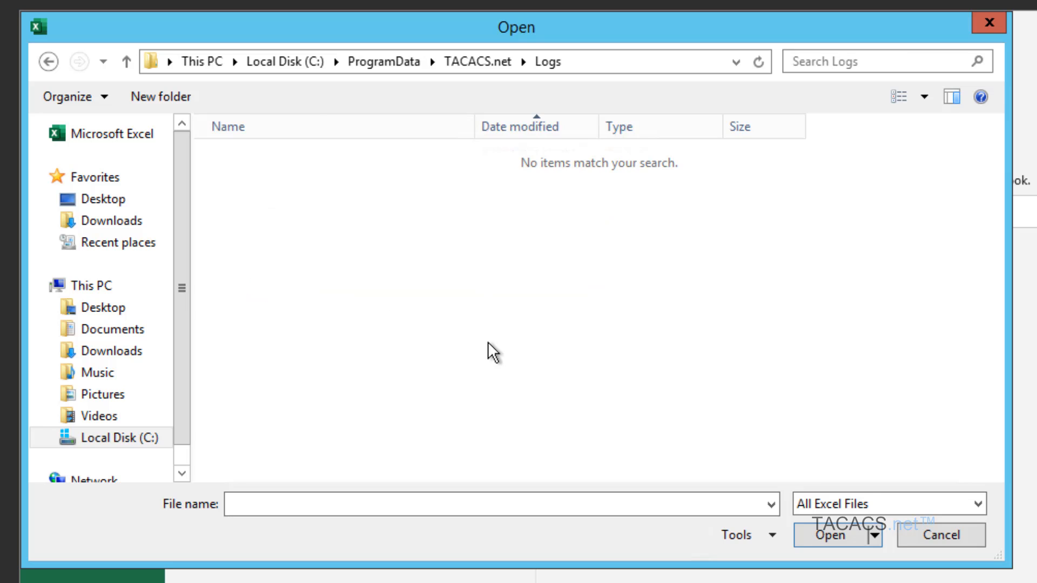
# Show all file types in the Logs folder and open Debug_2019-11-19_3
pyautogui.click(820, 503)
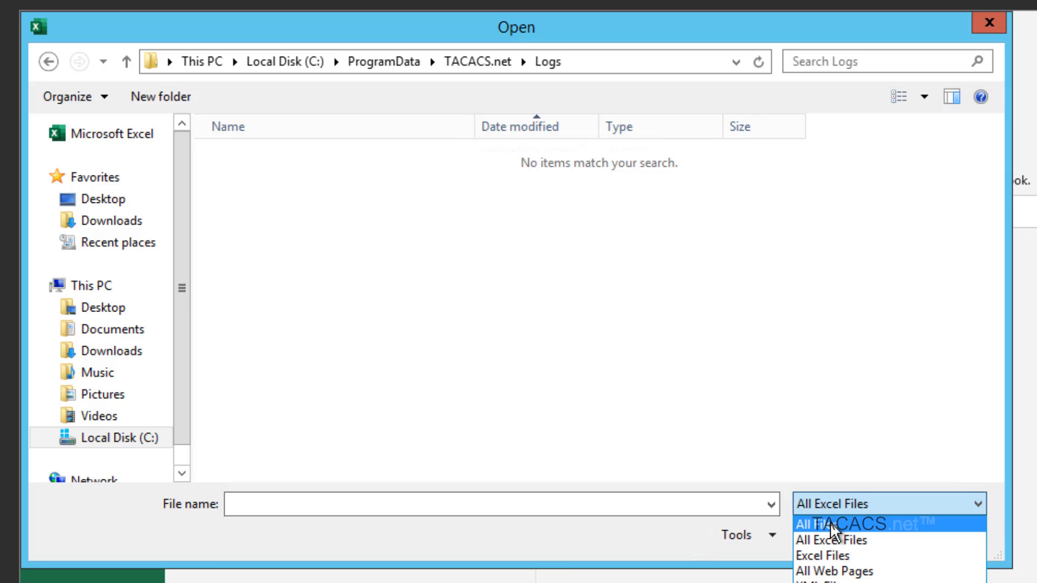
pyautogui.click(829, 524)
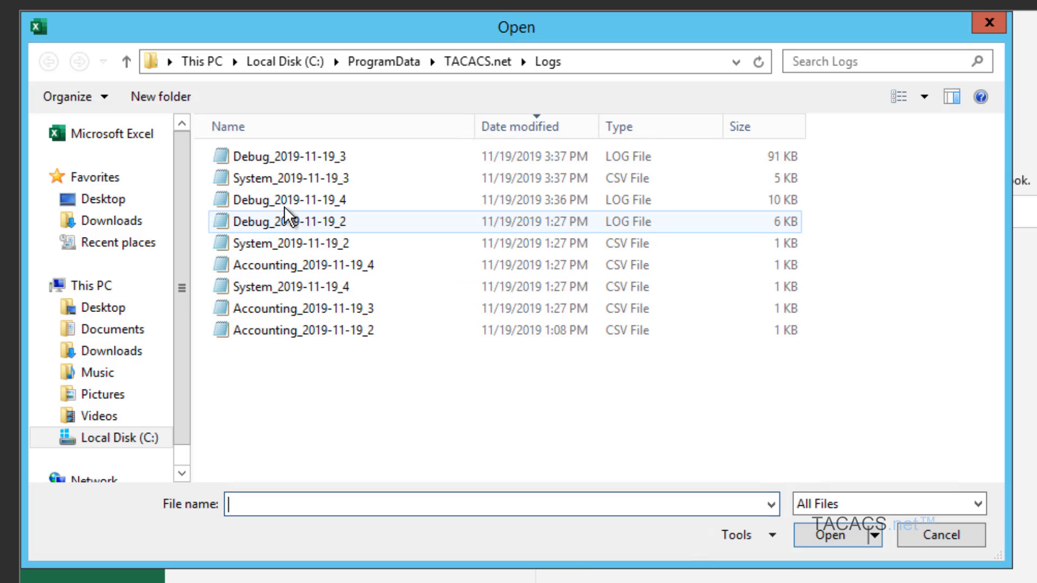
pyautogui.doubleClick(297, 158)
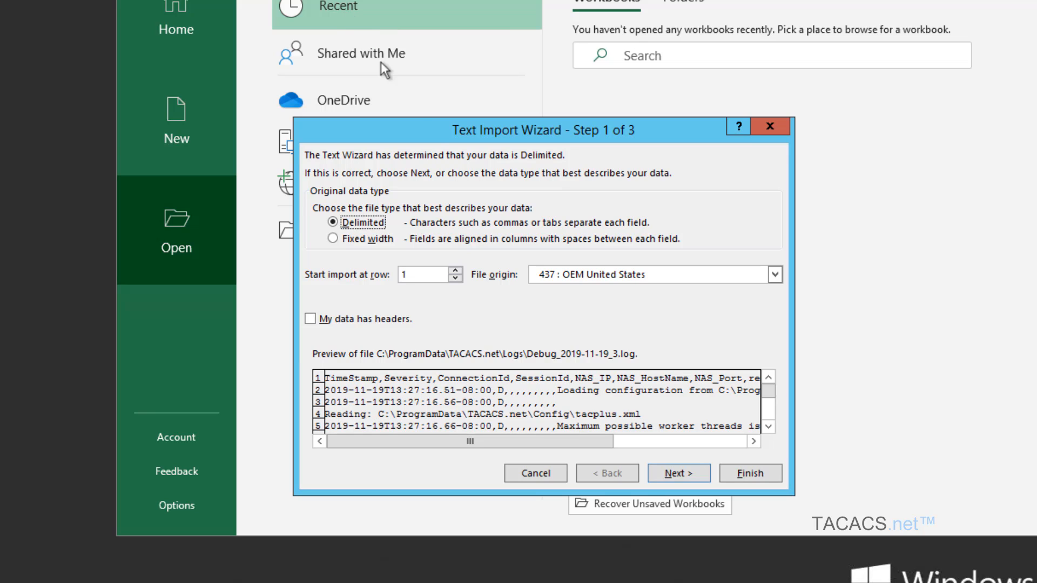
# Import the log as delimited text with Comma instead of Tab as the delimiter, keeping the General column format
pyautogui.click(667, 472)
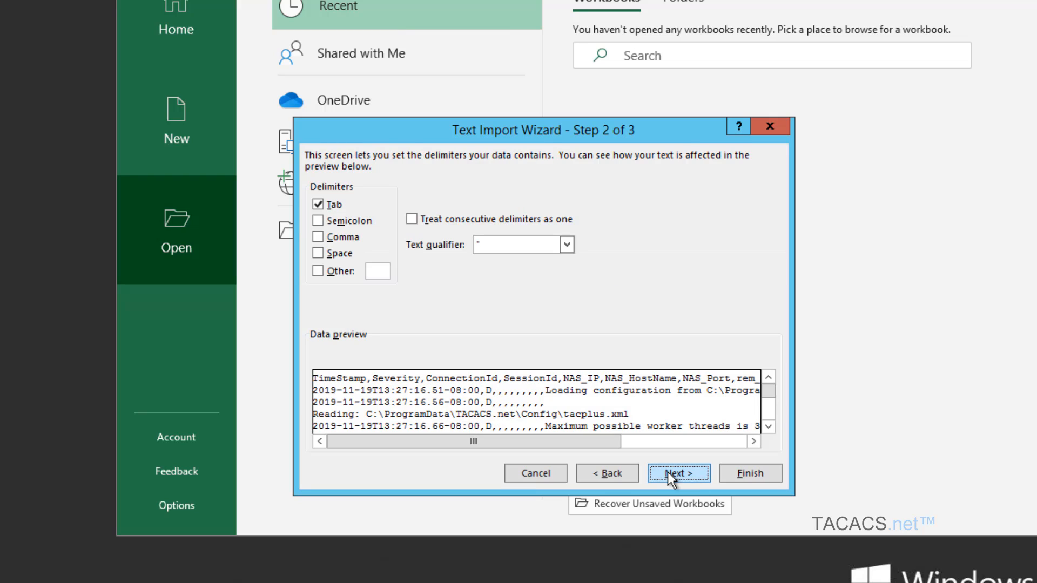
pyautogui.click(317, 204)
pyautogui.click(317, 236)
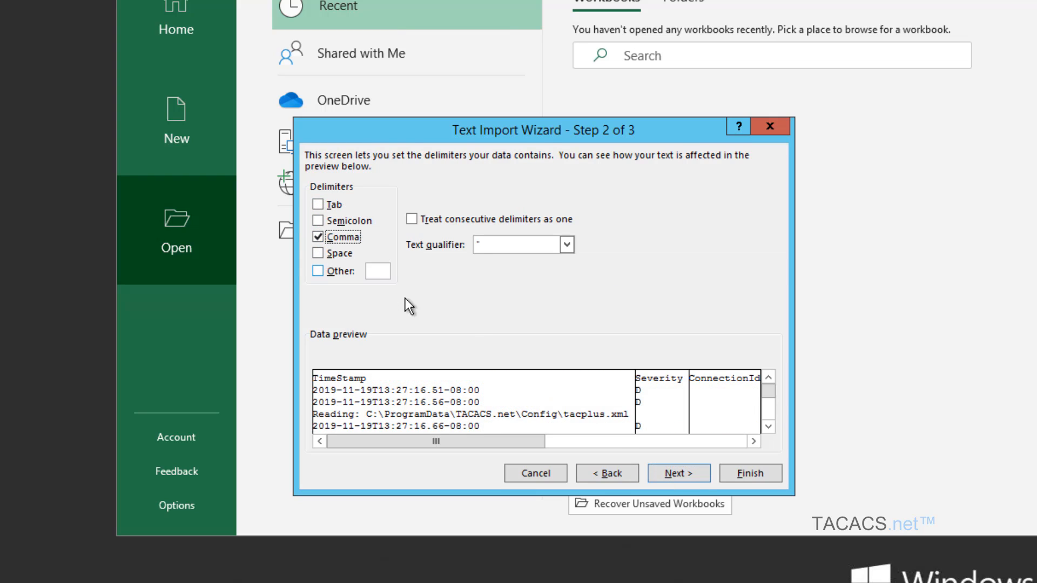
pyautogui.click(685, 476)
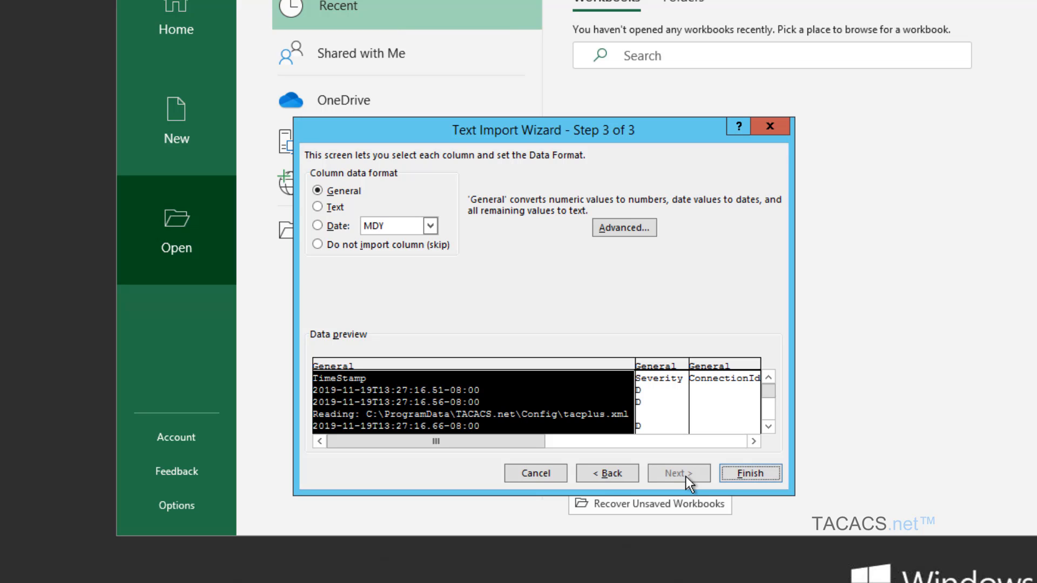
pyautogui.click(738, 477)
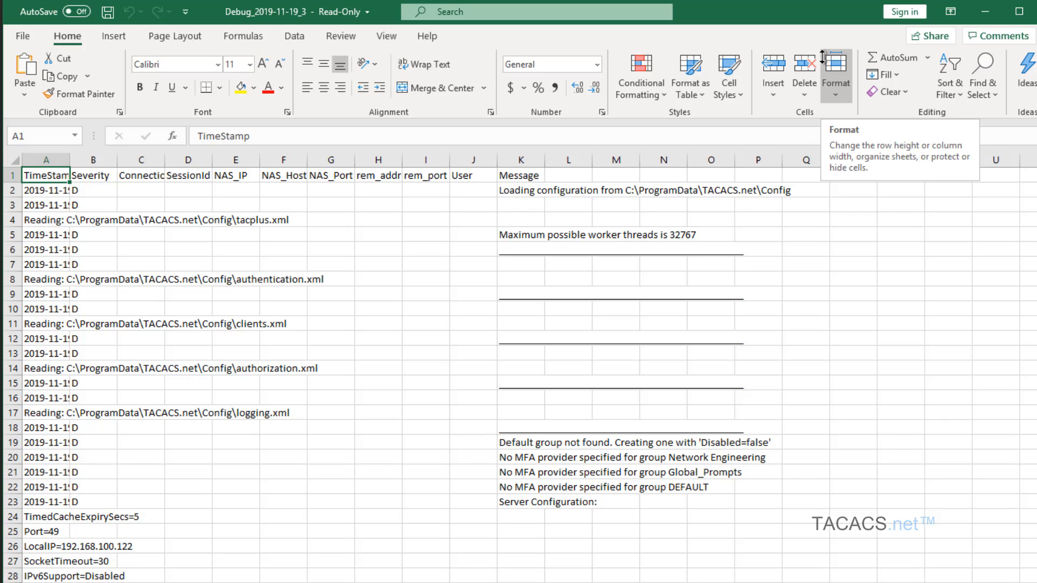
# Freeze the panes at cell B2 and widen the TimeStamp column so its full timestamps fit
pyautogui.click(101, 193)
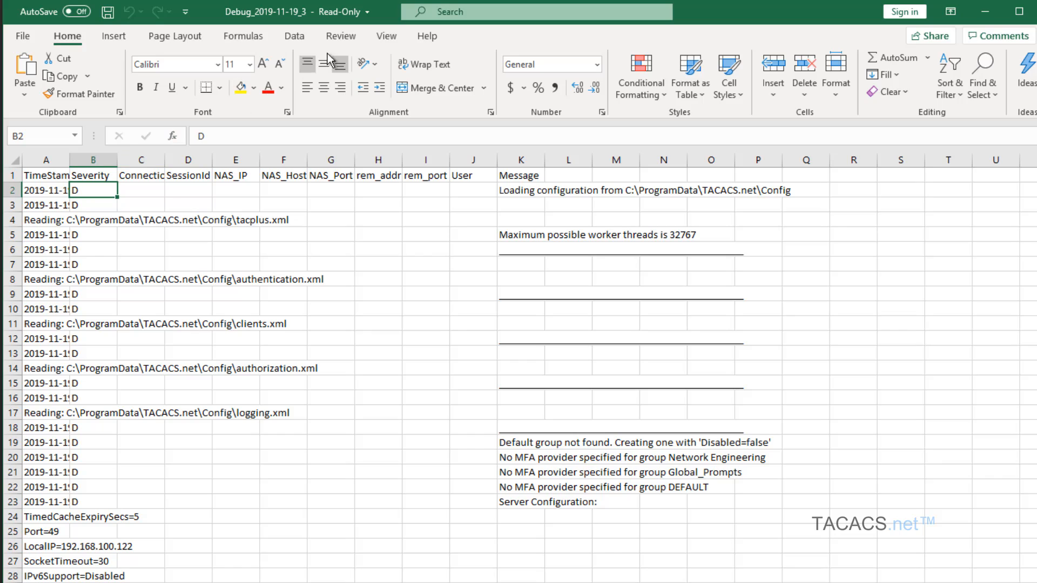
pyautogui.click(376, 39)
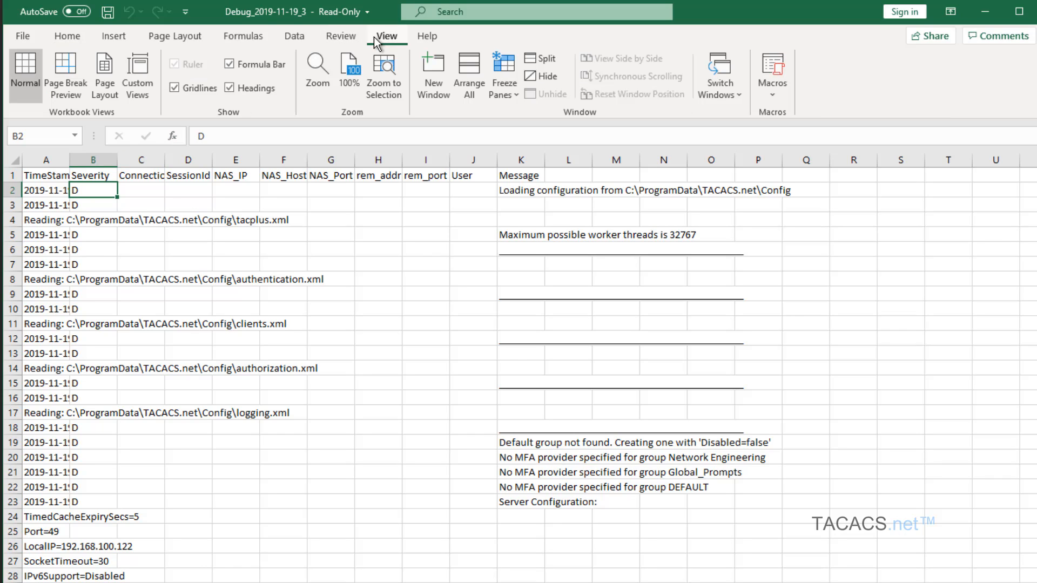
pyautogui.click(507, 88)
pyautogui.click(544, 120)
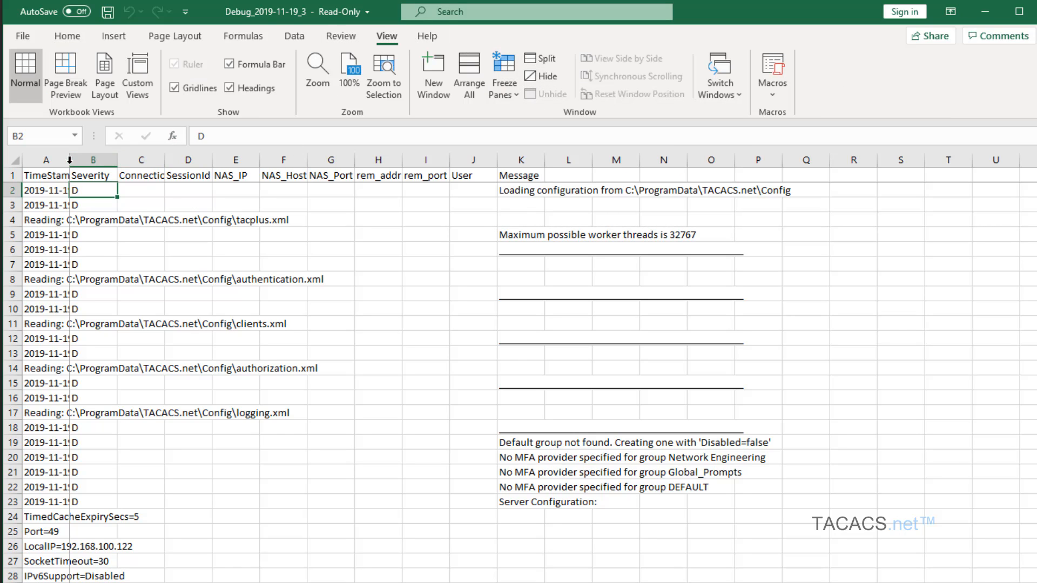
pyautogui.moveTo(69, 160); pyautogui.dragTo(285, 170)
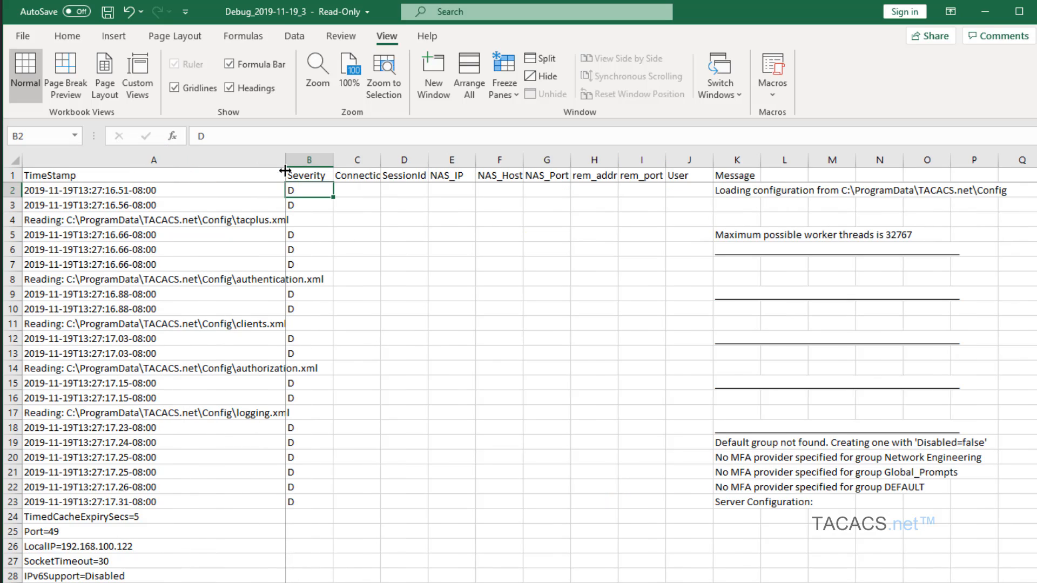
pyautogui.hotkey('ctrl', '0')
# Examine the log's columns, server configuration entries and authentication packet records with the header row frozen
pyautogui.hscroll(3, 594, 367)
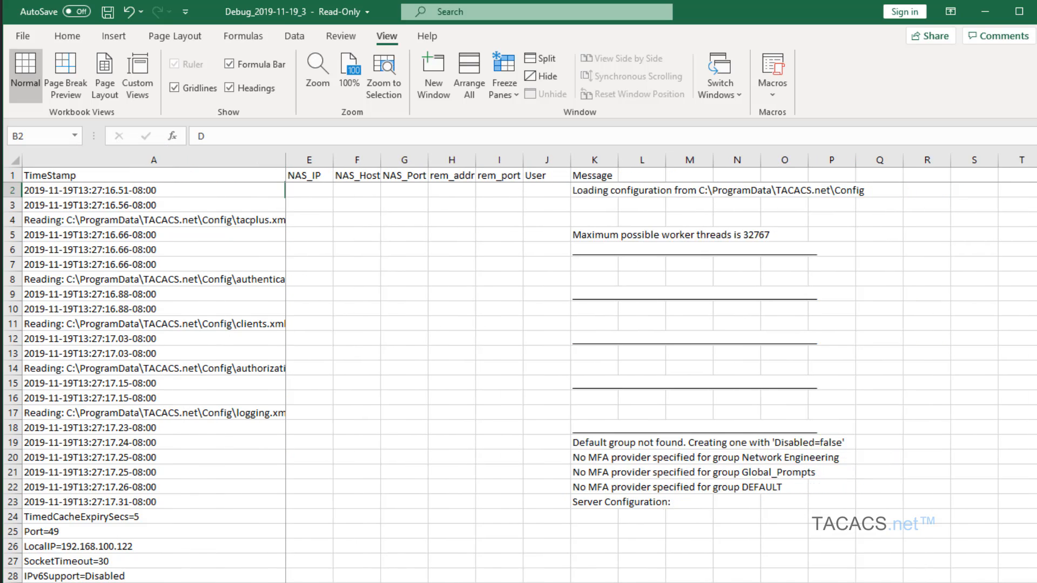
pyautogui.hscroll(-4, 594, 367)
pyautogui.scroll(-8, 279, 535)
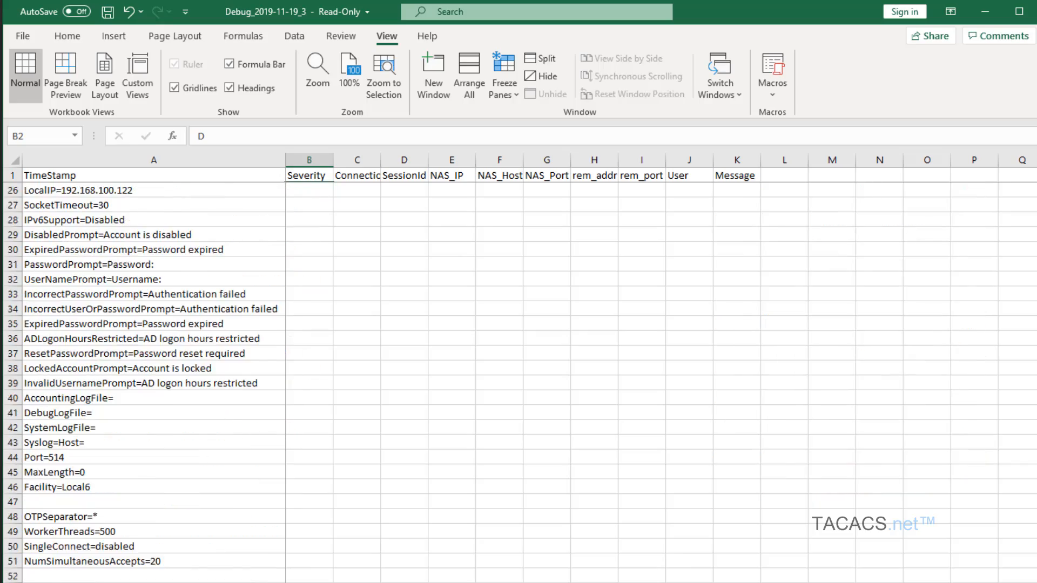
pyautogui.scroll(8, 279, 535)
pyautogui.scroll(-11, 279, 535)
pyautogui.scroll(-20, 279, 535)
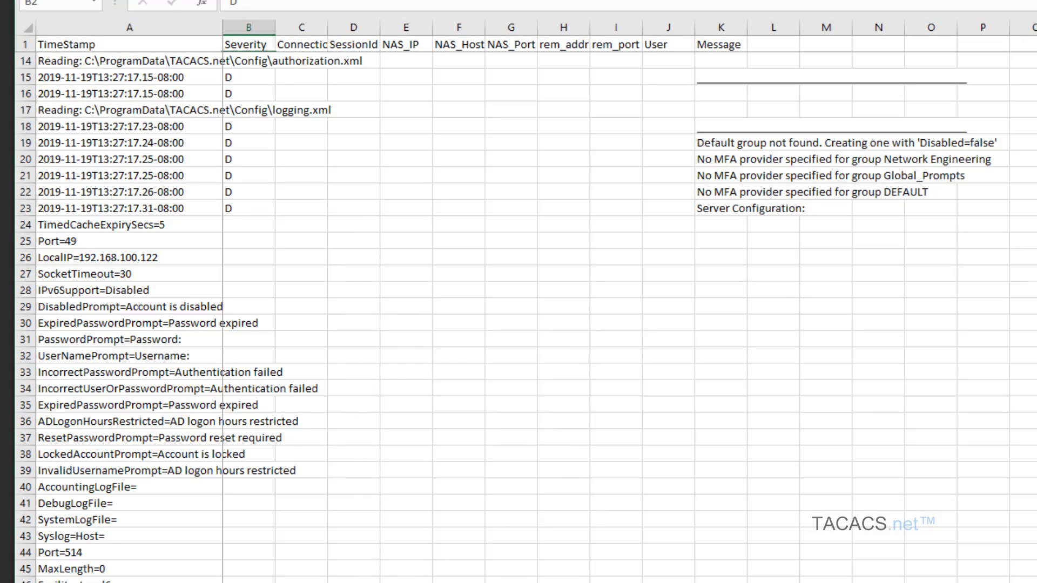
pyautogui.scroll(-20, 518, 313)
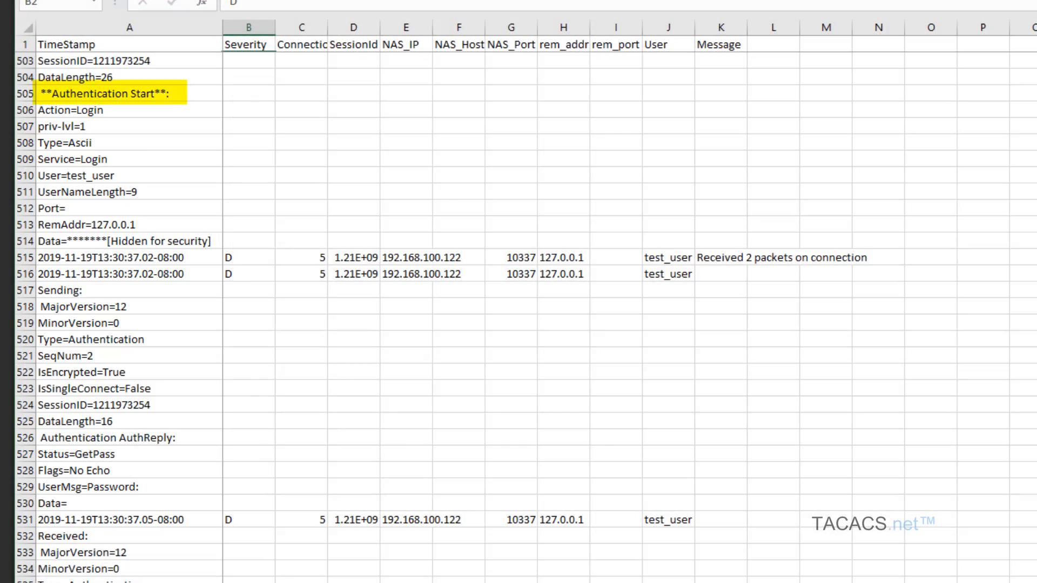
pyautogui.scroll(20, 214, 128)
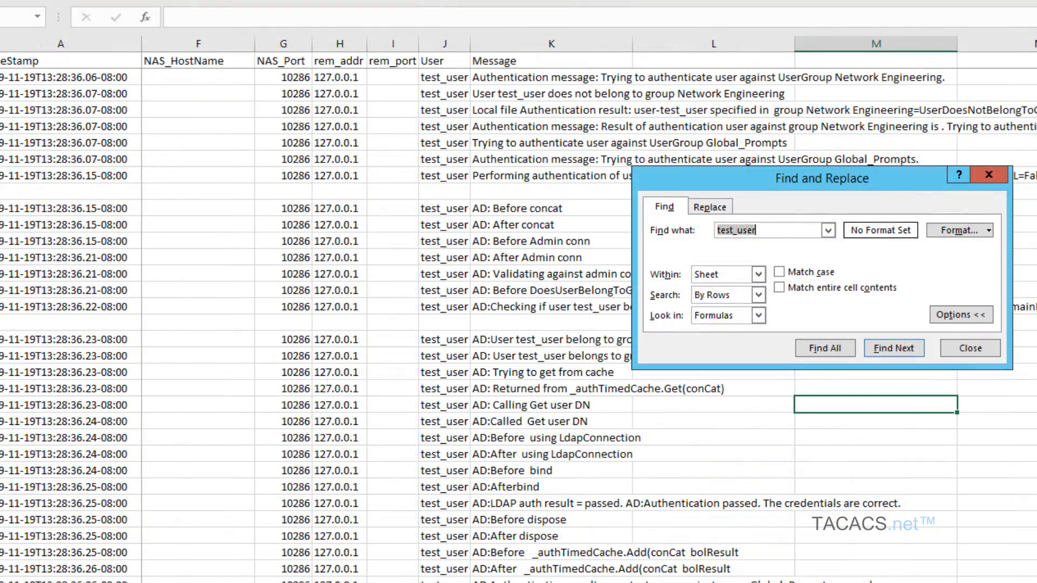
# Find all cells containing "user1" in the sheet, enlarge the results list to review the matches, and close the search
pyautogui.hotkey('ctrl', 'a')
pyautogui.press('BackSpace')
pyautogui.write('user1')
pyautogui.click(812, 347)
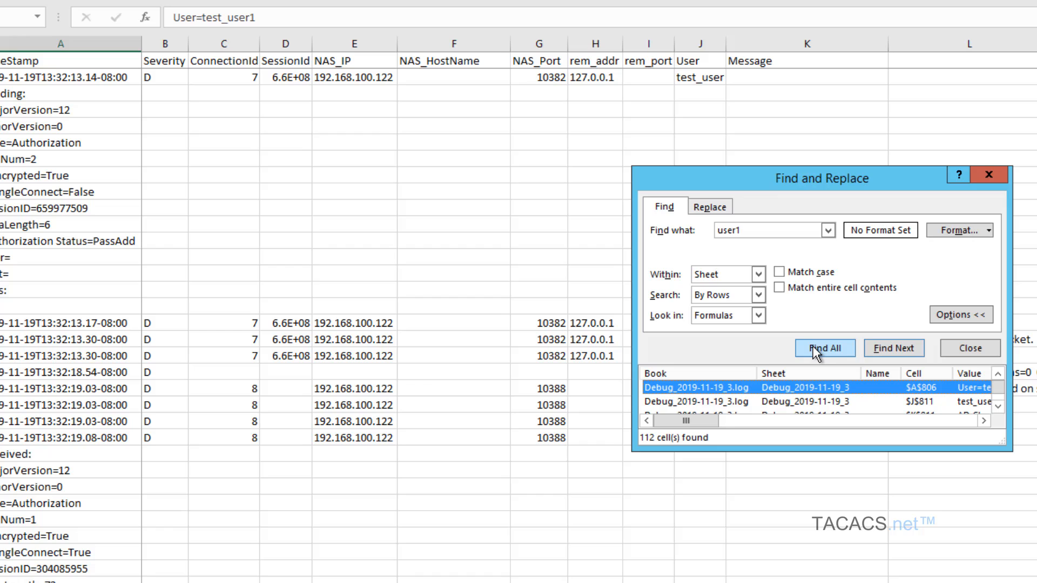
pyautogui.doubleClick(812, 167)
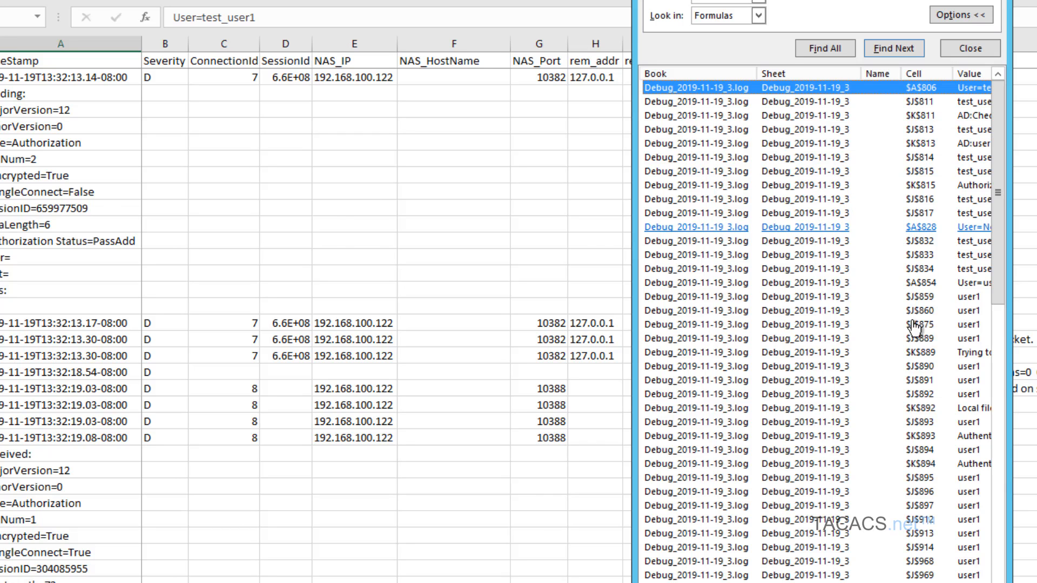
pyautogui.click(1014, 338)
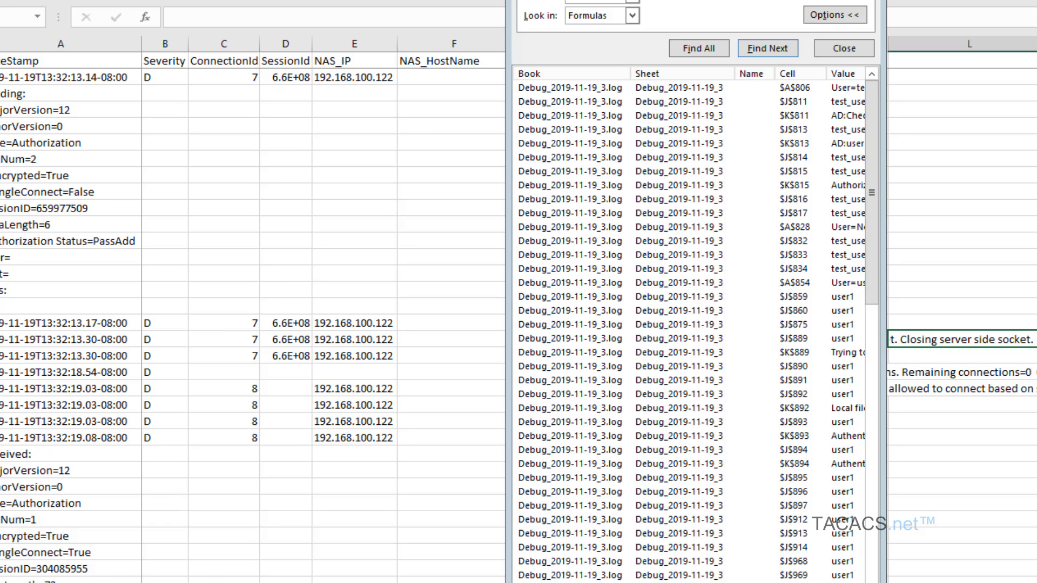
pyautogui.press('Escape')
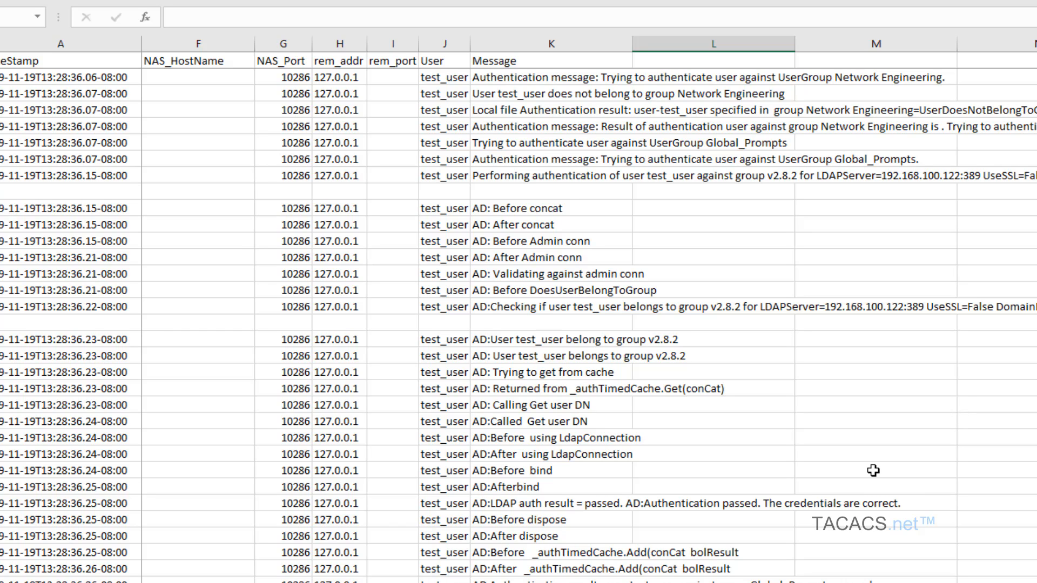
pyautogui.click(850, 406)
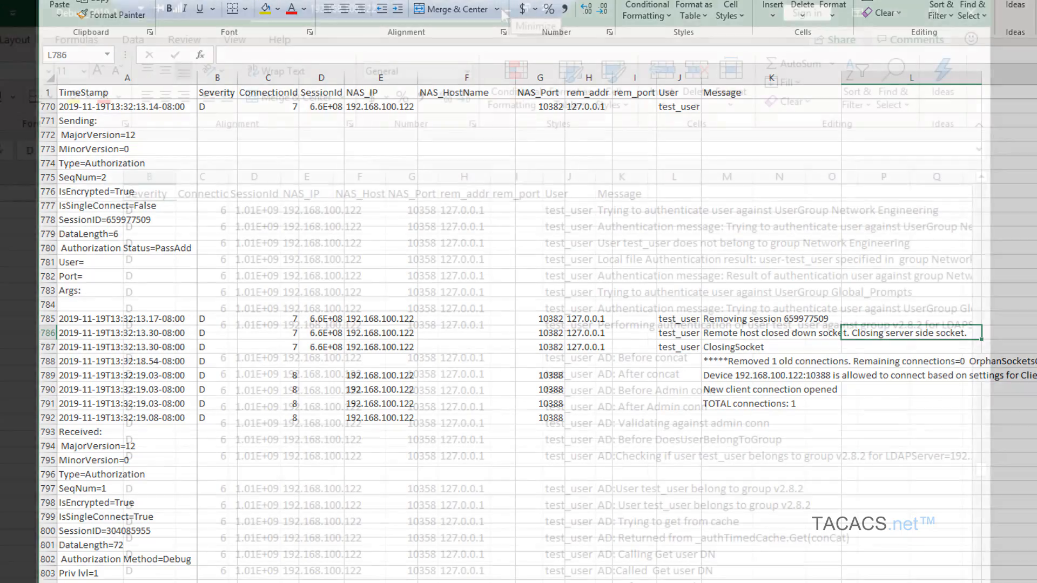
# Highlight every cell containing "test_user" by replacing the text with itself throughout the sheet using the yellow fill format
pyautogui.click(893, 87)
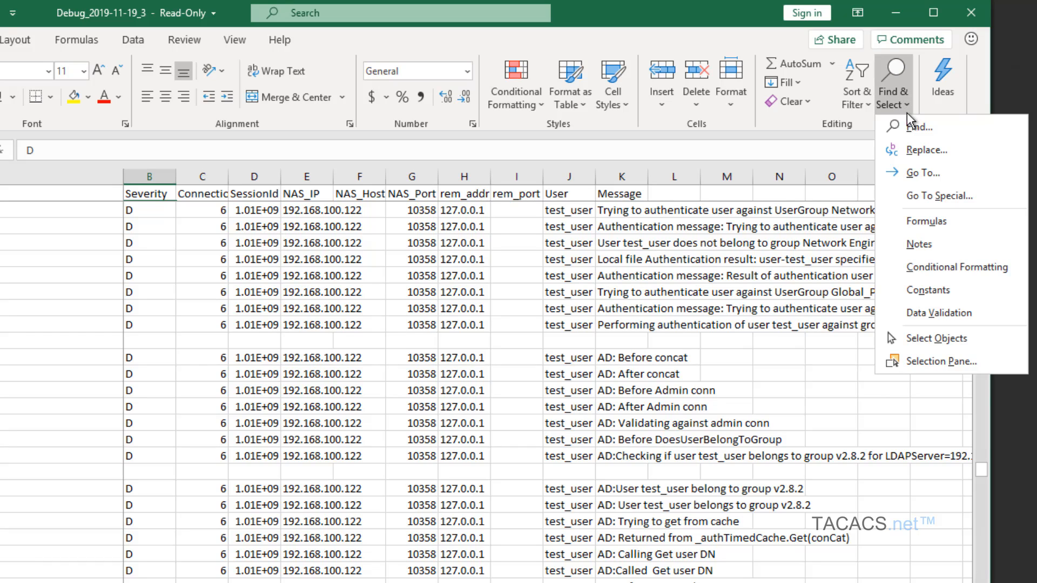
pyautogui.click(925, 149)
pyautogui.write('te')
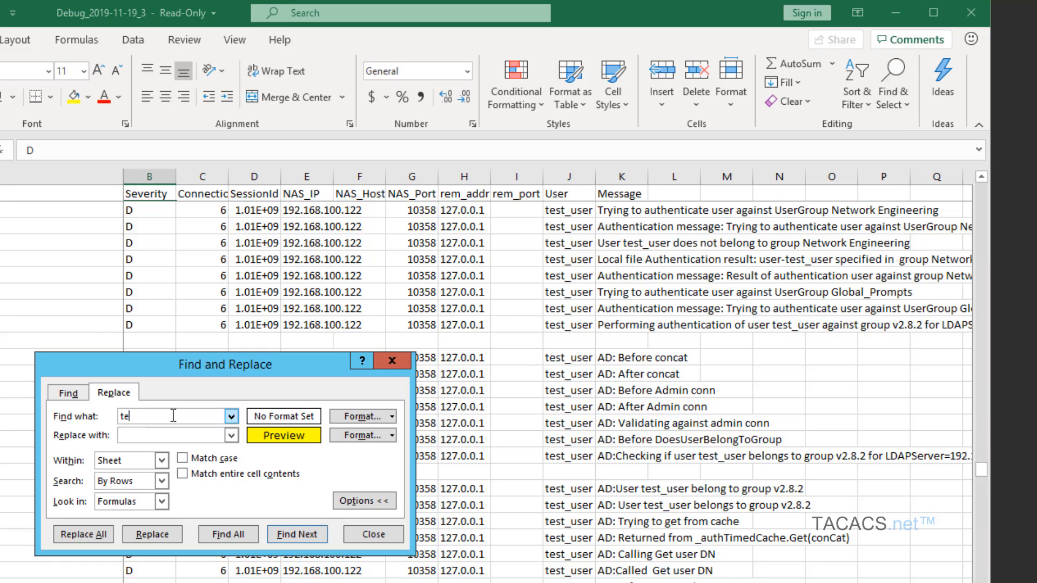
pyautogui.write('st_user')
pyautogui.press('Tab')
pyautogui.write('test_user')
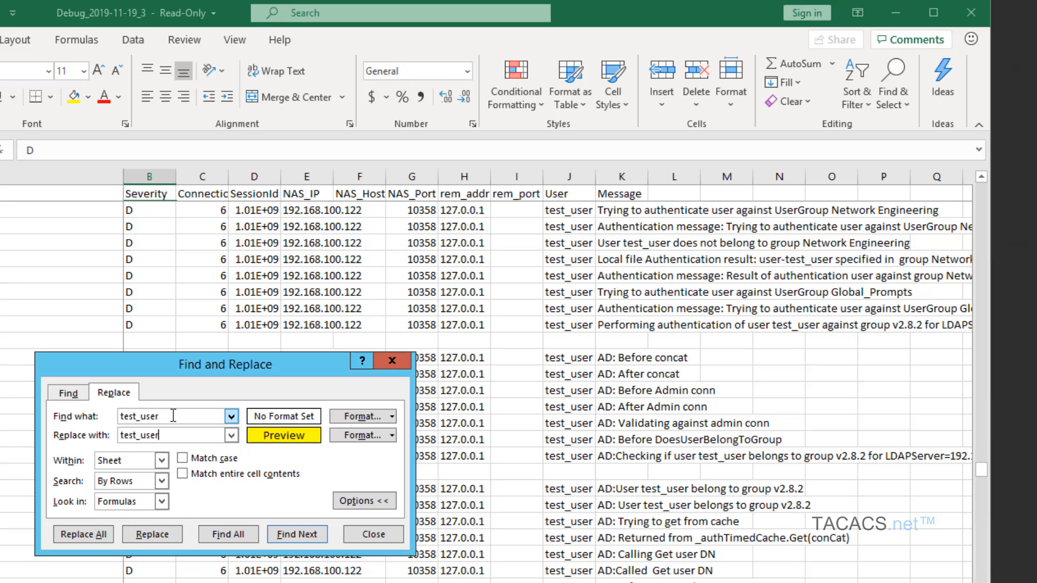
pyautogui.click(81, 531)
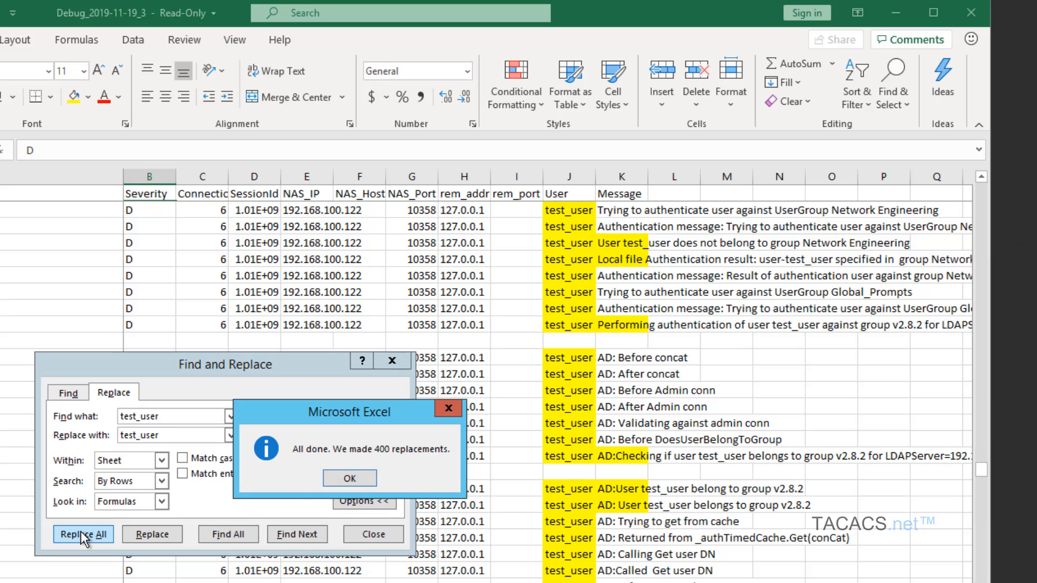
pyautogui.click(348, 483)
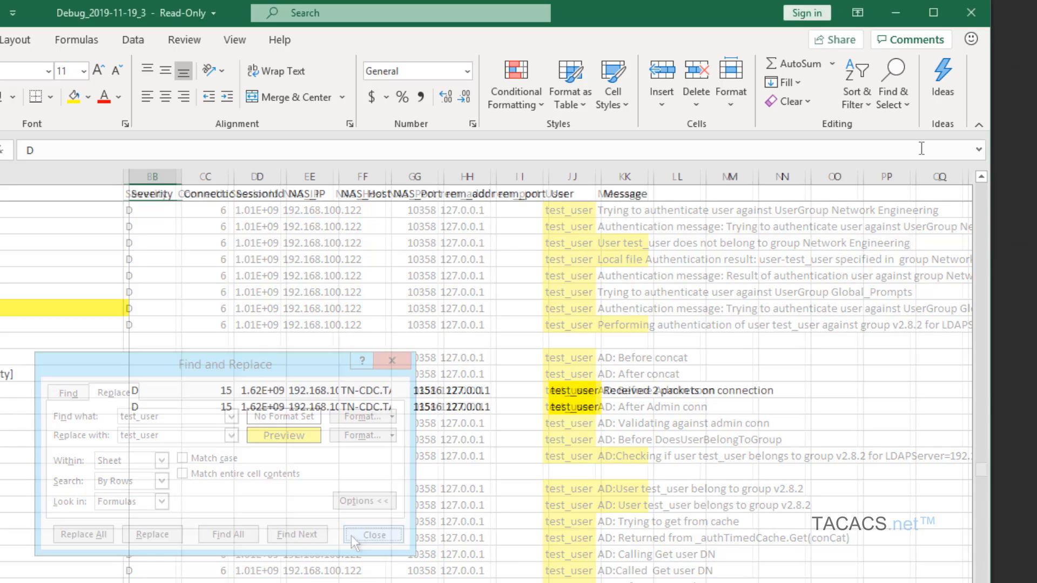
# Highlight every cell containing "passed" by replacing the text with itself using a green fill format, and close the dialog
pyautogui.click(895, 106)
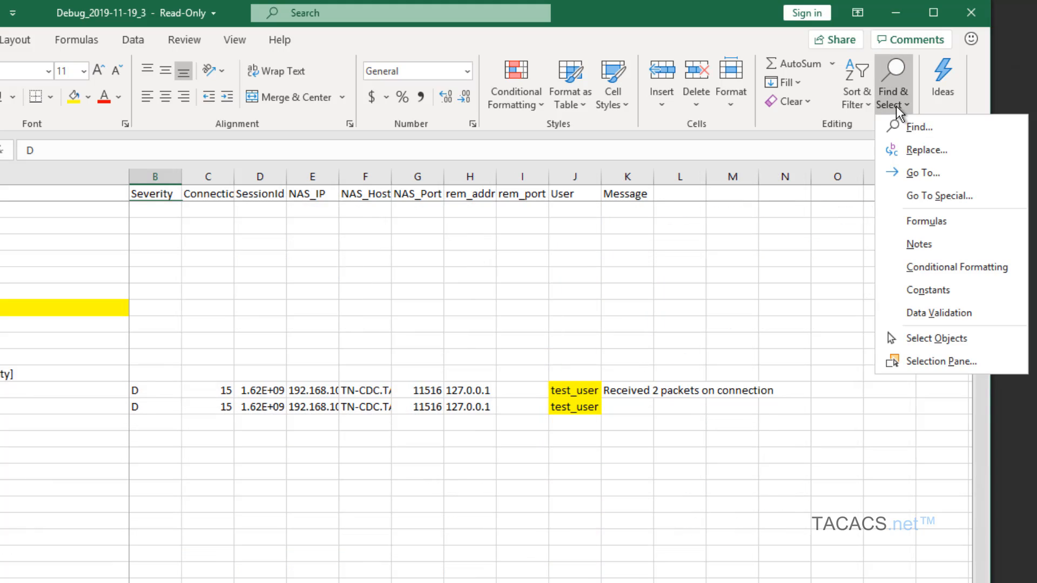
pyautogui.click(923, 150)
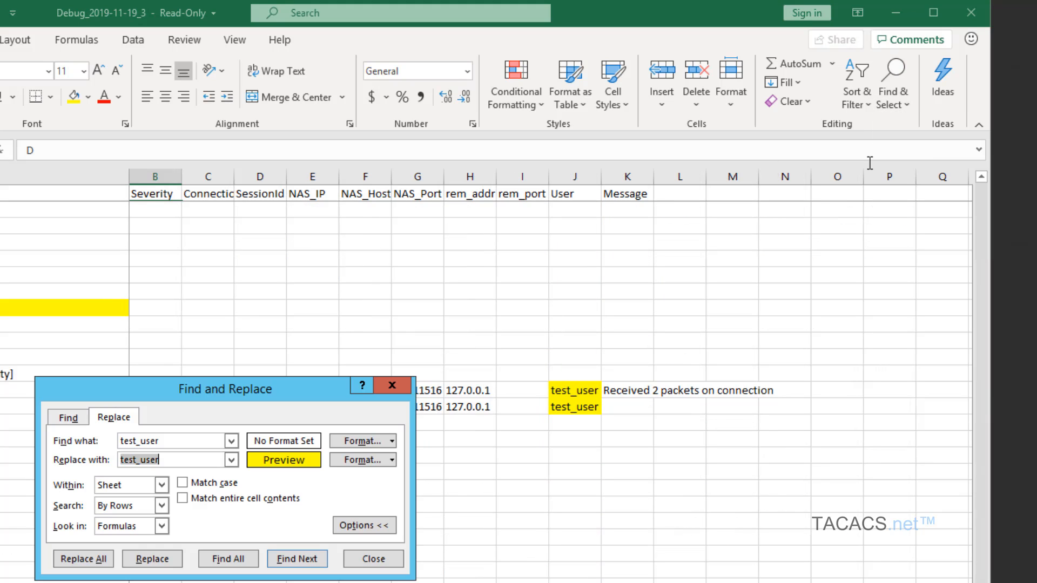
pyautogui.doubleClick(171, 442)
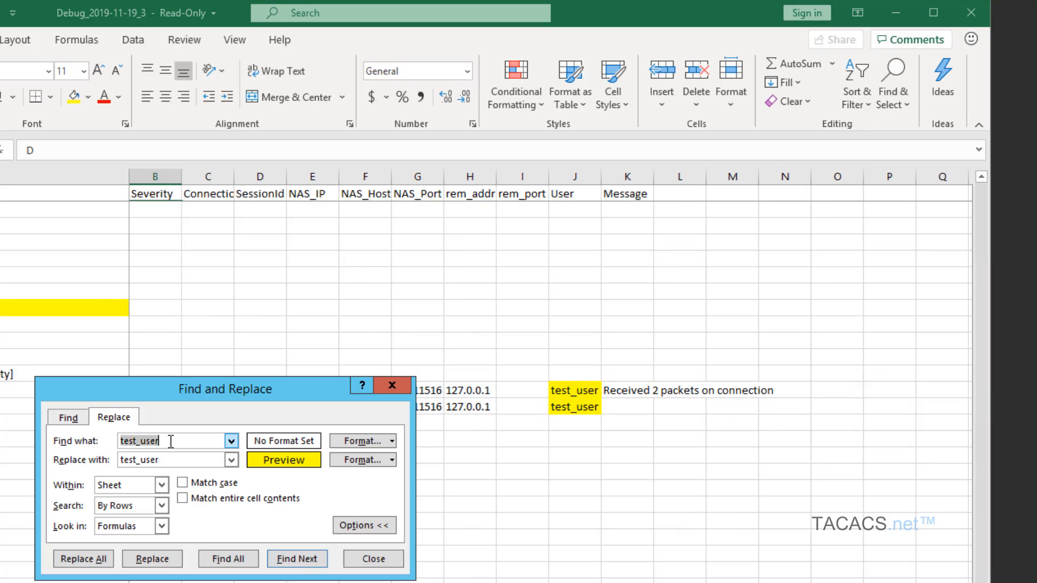
pyautogui.write('passed')
pyautogui.press('Tab')
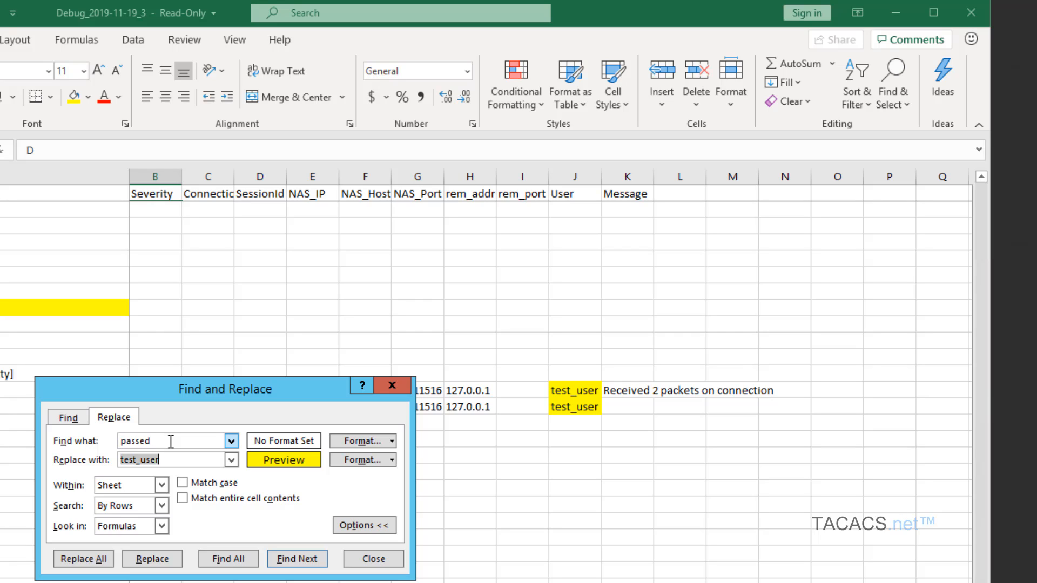
pyautogui.write('passed')
pyautogui.click(351, 459)
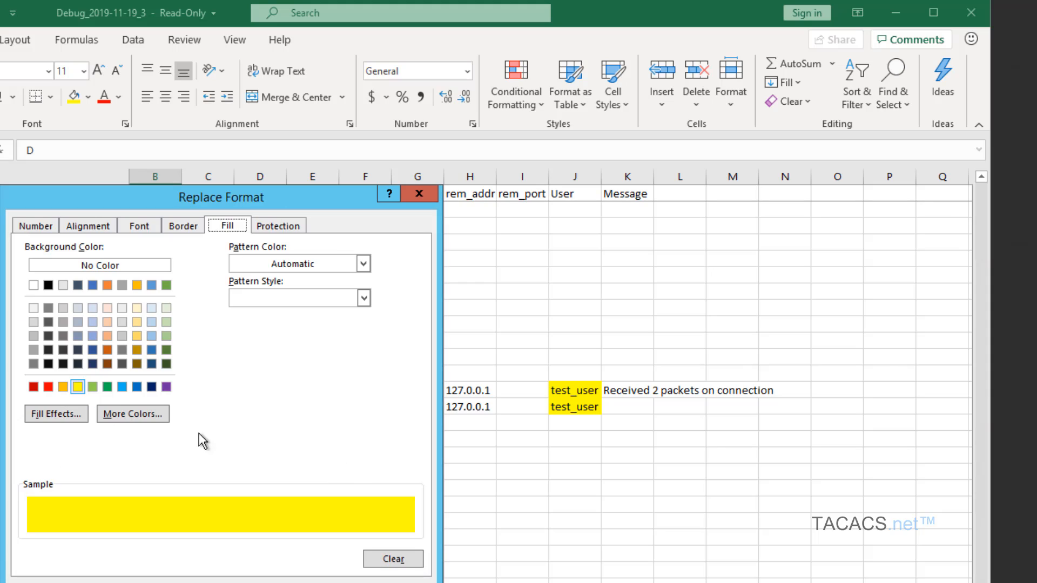
pyautogui.click(108, 387)
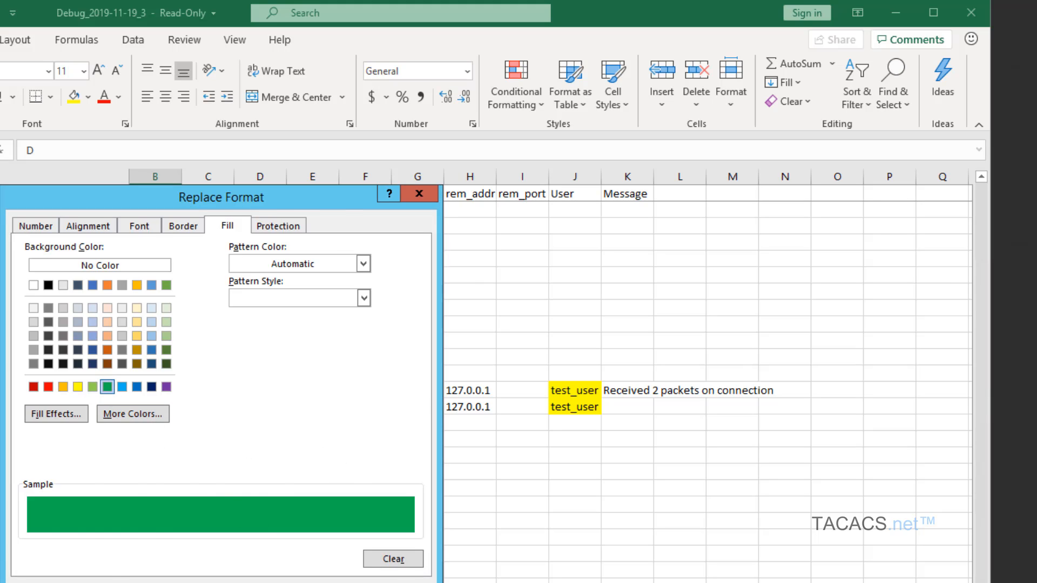
pyautogui.press('Return')
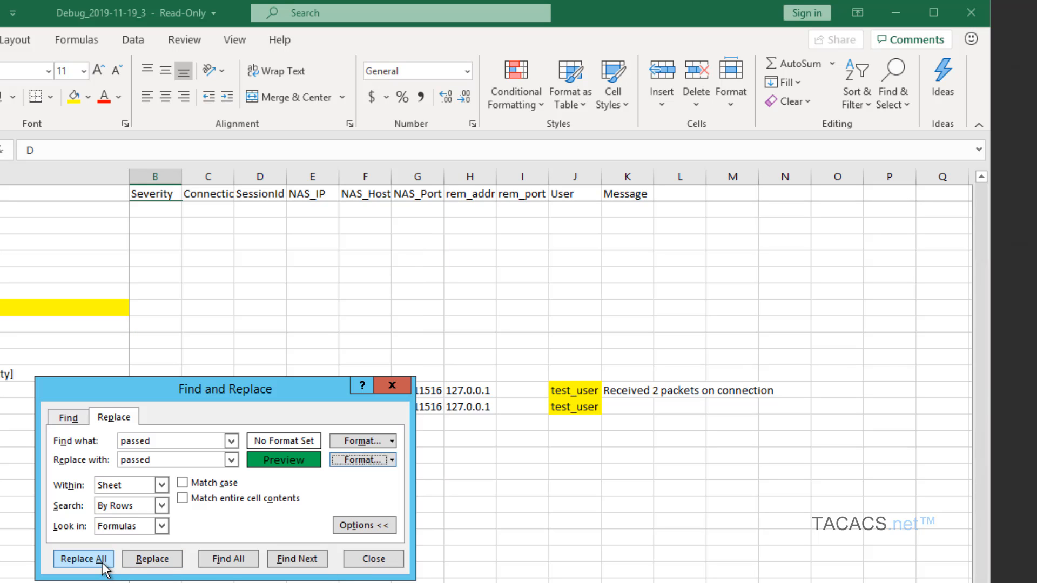
pyautogui.click(84, 559)
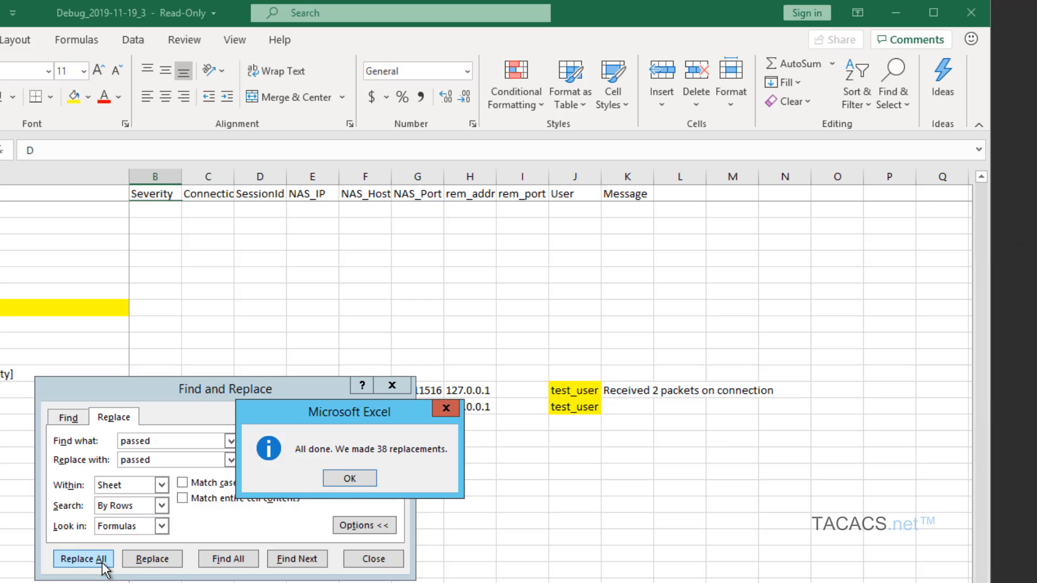
pyautogui.click(339, 478)
pyautogui.click(389, 560)
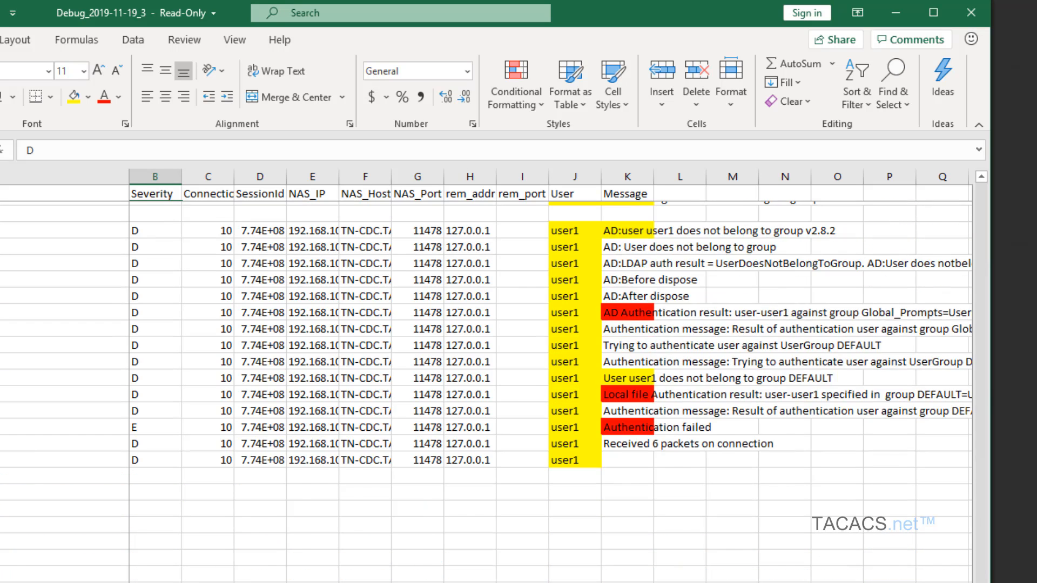
# Review the color-highlighted user and authentication entries across the log, including the full message text of the test_user1 authorization
pyautogui.scroll(14, 486, 378)
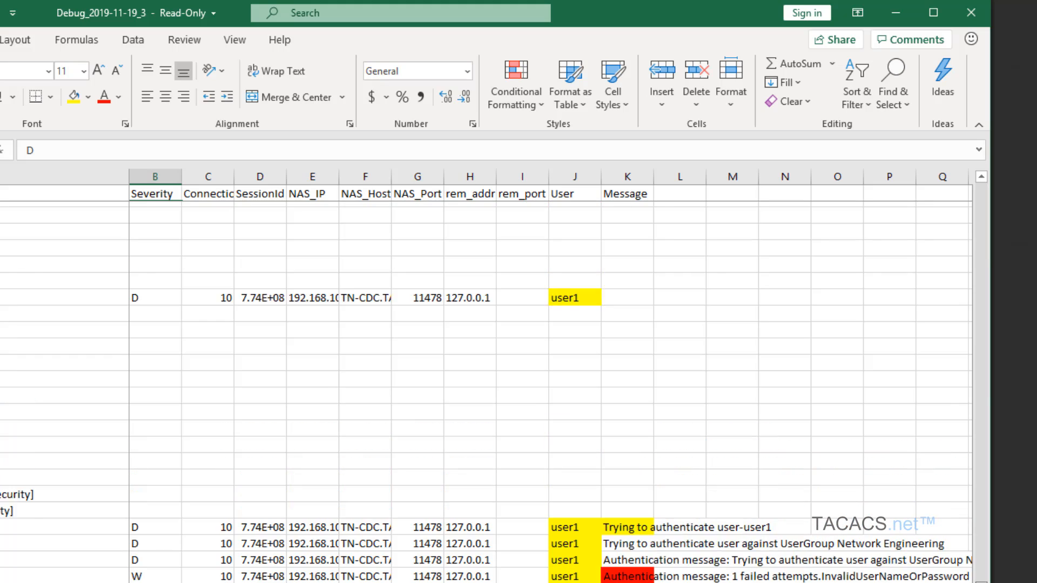
pyautogui.scroll(12, 976, 549)
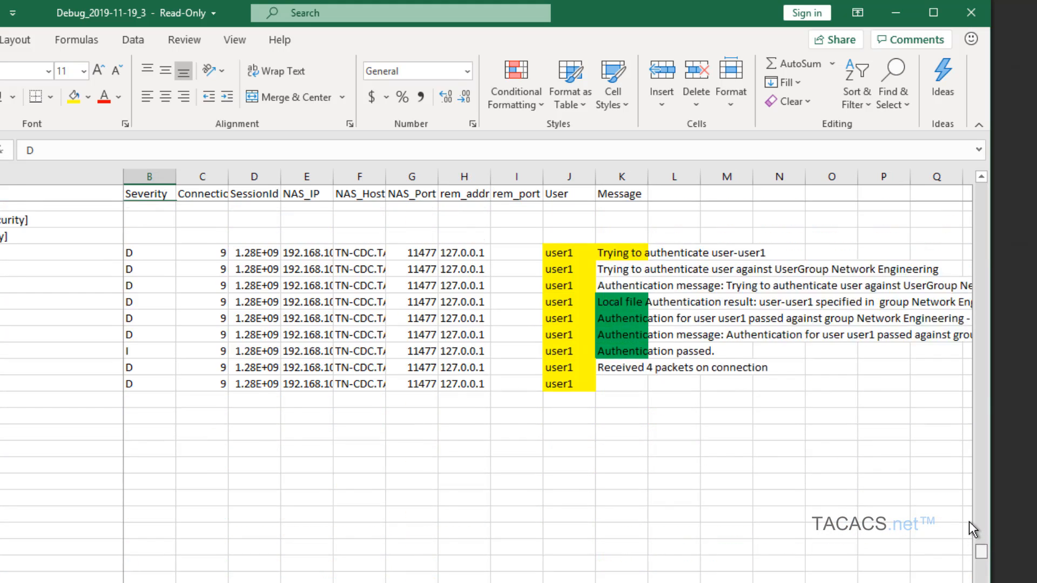
pyautogui.scroll(12, 968, 520)
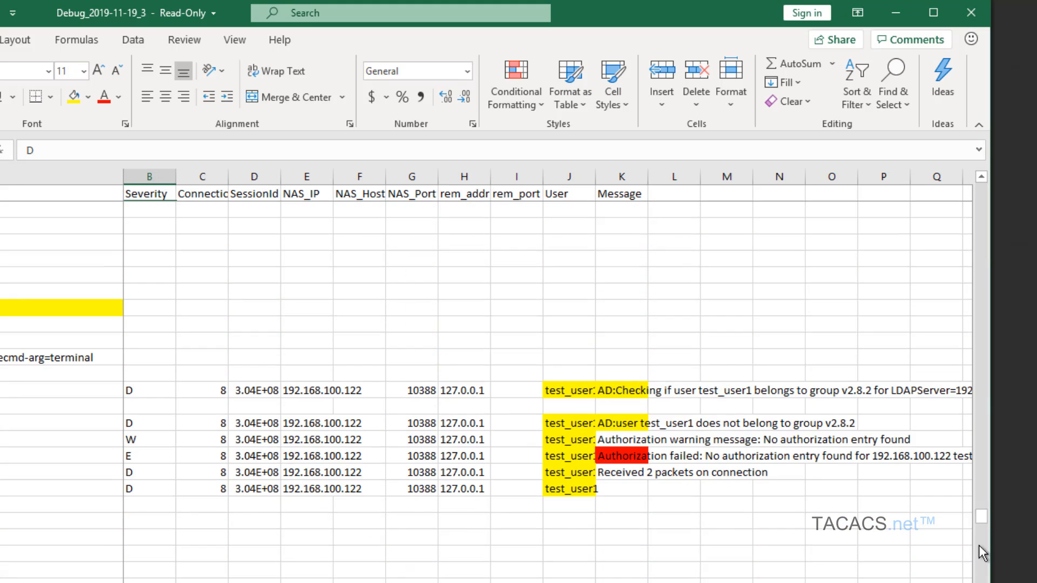
pyautogui.hscroll(6, 540, 378)
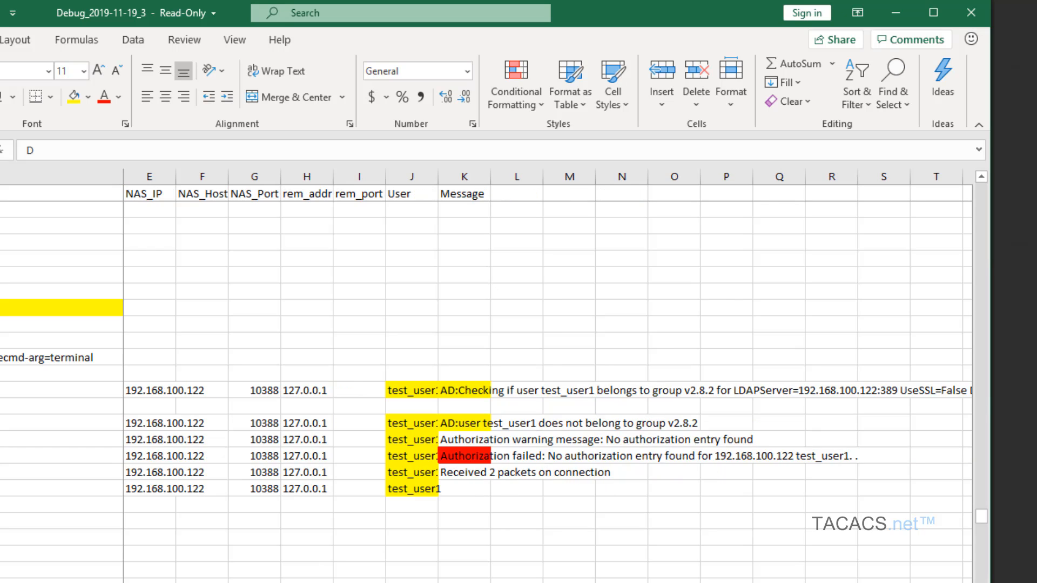
pyautogui.moveTo(983, 517); pyautogui.dragTo(995, 420)
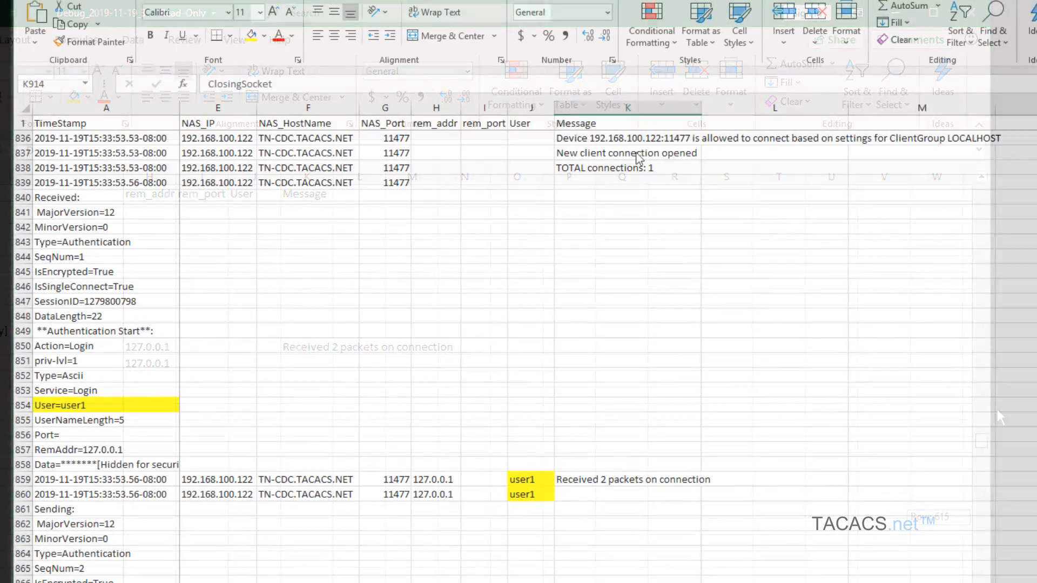
# Examine user1's login session from the new client connection in row 837 through its authentication packets, group checks and session removal
pyautogui.click(637, 155)
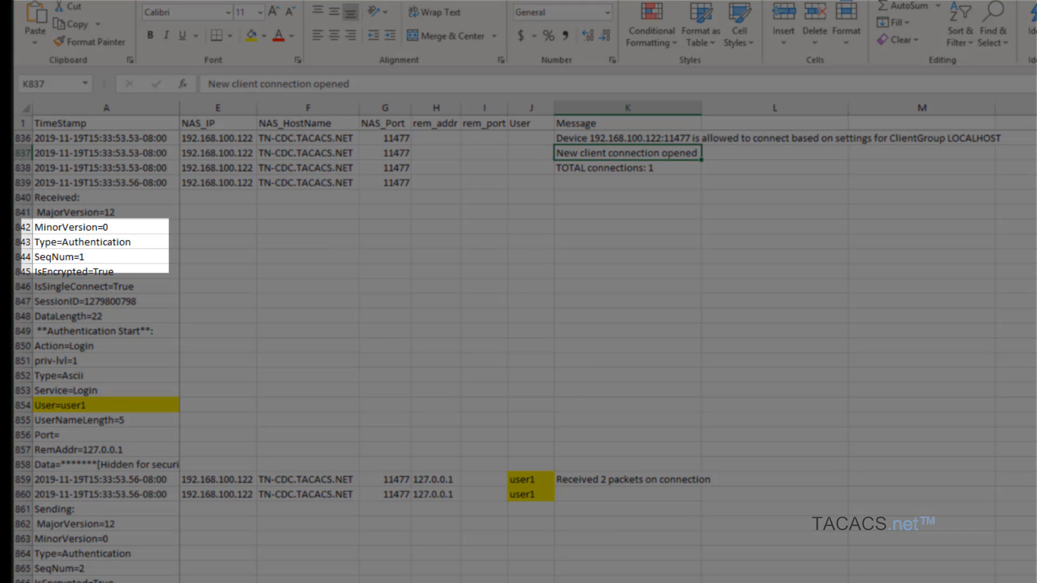
pyautogui.moveTo(1036, 427); pyautogui.dragTo(1036, 428)
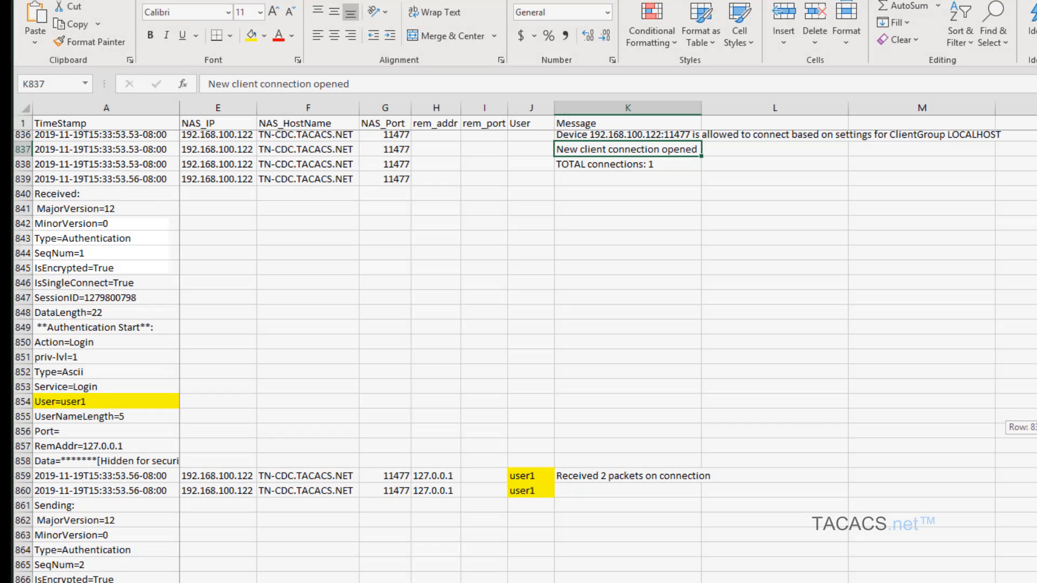
pyautogui.moveTo(1036, 428); pyautogui.dragTo(1036, 434)
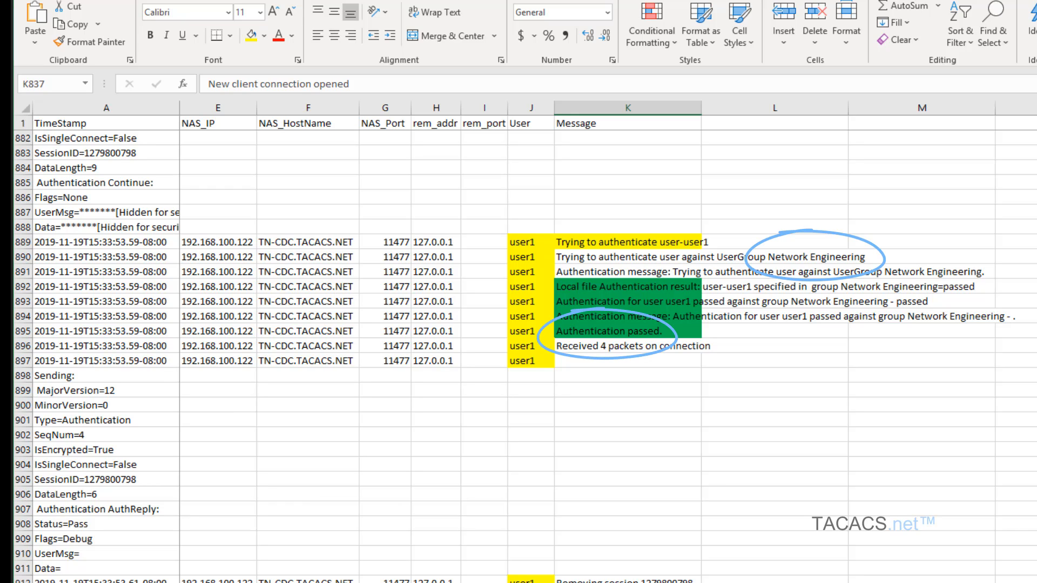
pyautogui.scroll(-6, 509, 357)
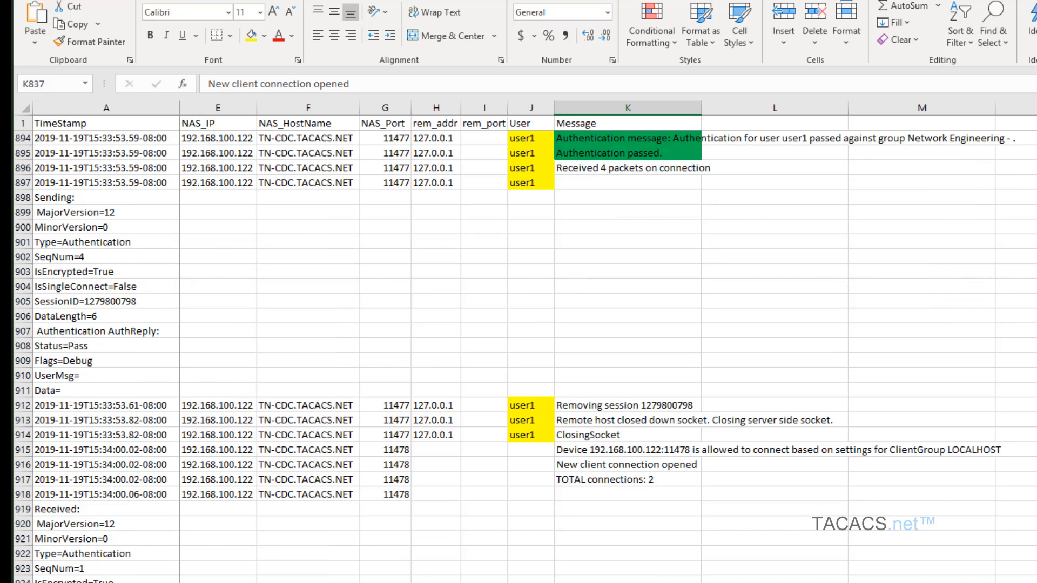
pyautogui.scroll(-2, 509, 357)
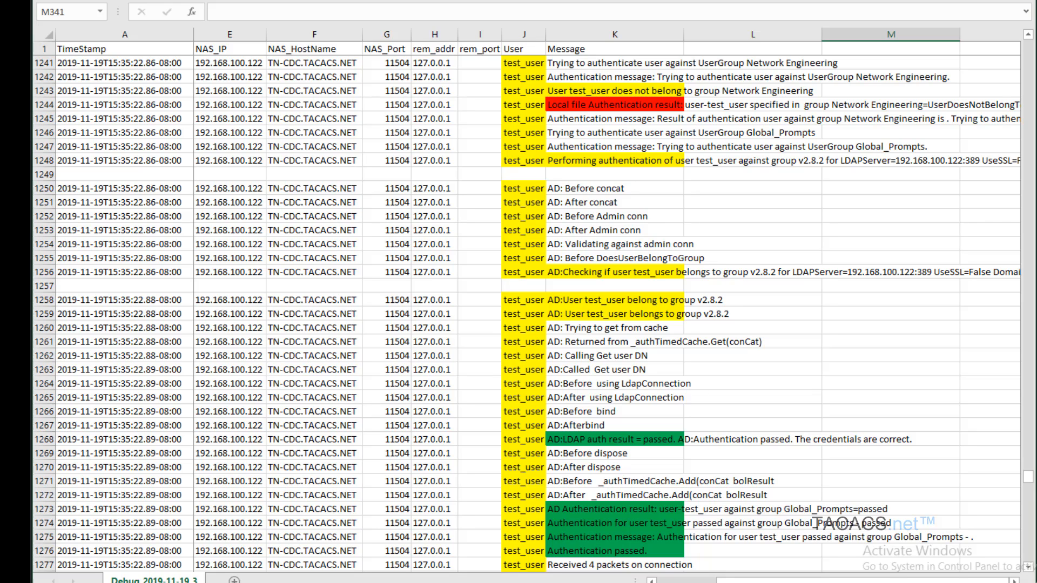
# Examine test_user's authentication entries from the result in K1276 to the incorrect-password attempt and its authentication reply packet
pyautogui.click(615, 551)
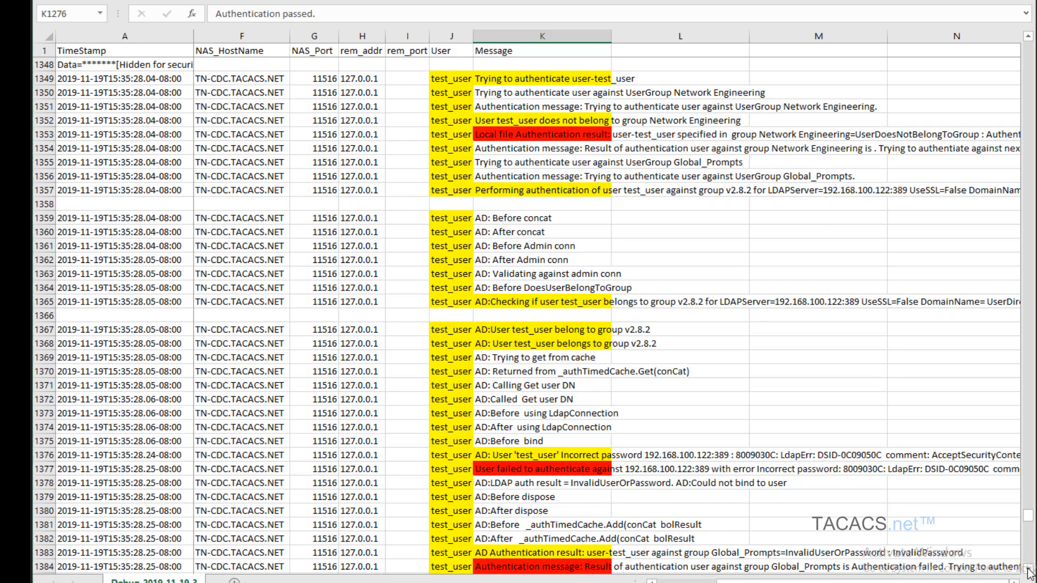
pyautogui.click(1028, 572)
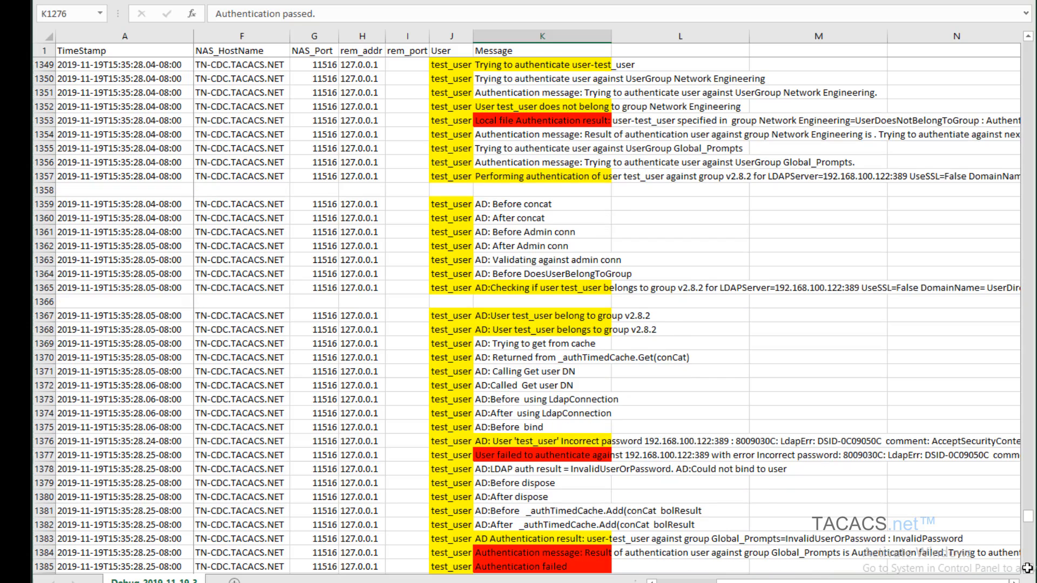
pyautogui.click(1028, 571)
pyautogui.click(1028, 572)
pyautogui.click(1028, 571)
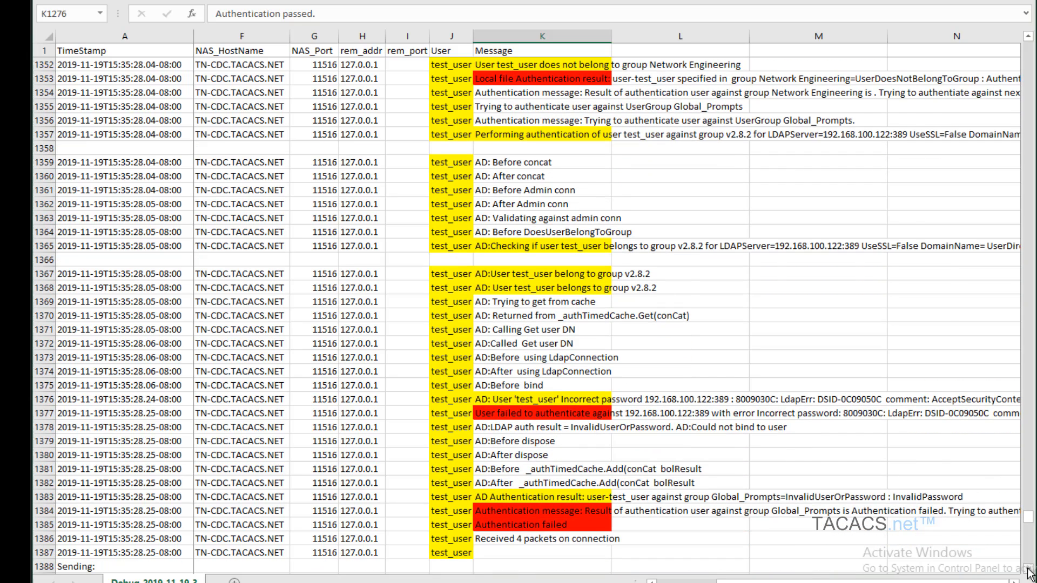
pyautogui.click(1028, 571)
pyautogui.click(1028, 571)
pyautogui.click(1028, 572)
pyautogui.click(1028, 571)
pyautogui.click(1028, 571)
pyautogui.click(1028, 571)
pyautogui.click(1029, 571)
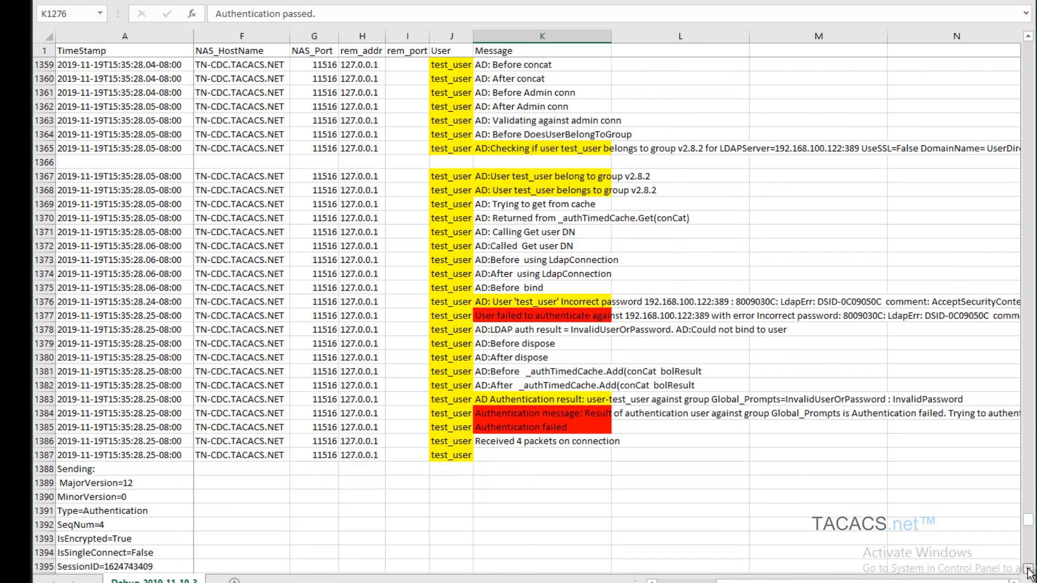
pyautogui.click(1028, 572)
pyautogui.click(1029, 571)
pyautogui.click(1029, 571)
pyautogui.click(1028, 572)
pyautogui.click(1029, 572)
pyautogui.click(1029, 572)
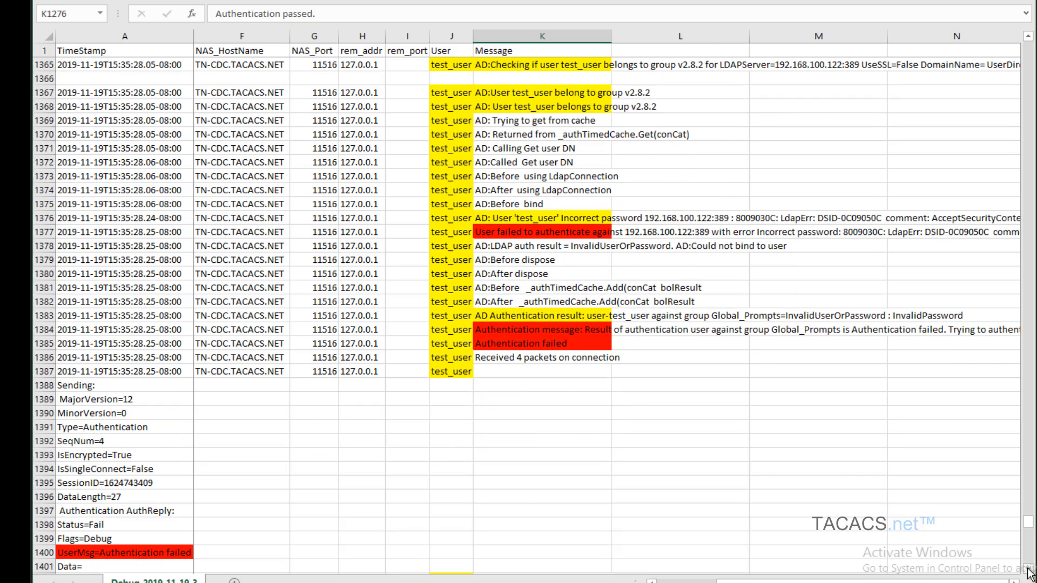